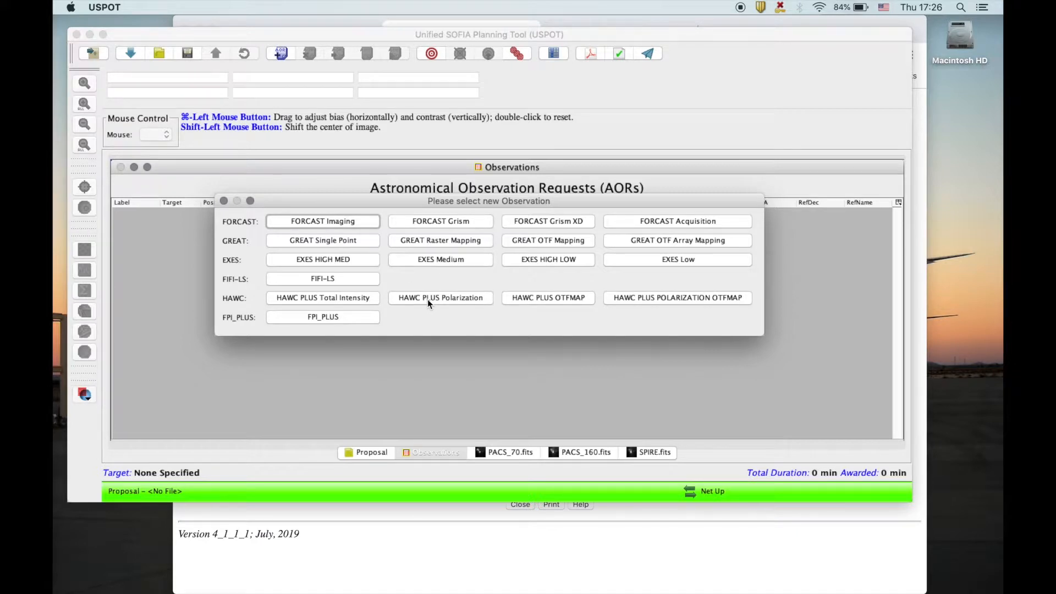
Step: Create a new HAWC PLUS Polarization observation and try to apply it without a target
click(428, 300)
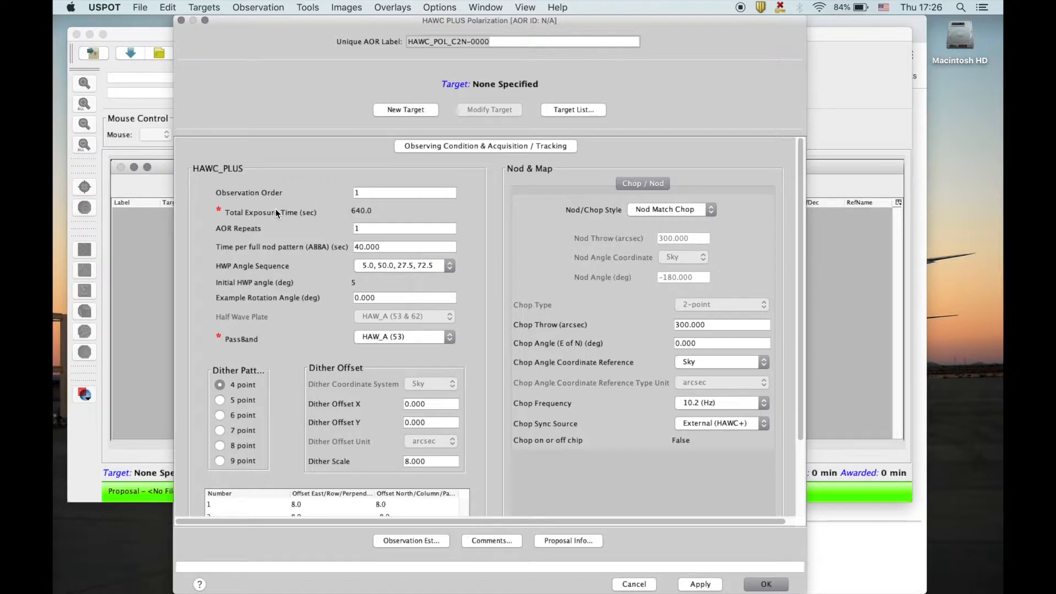
mouse_move(234, 214)
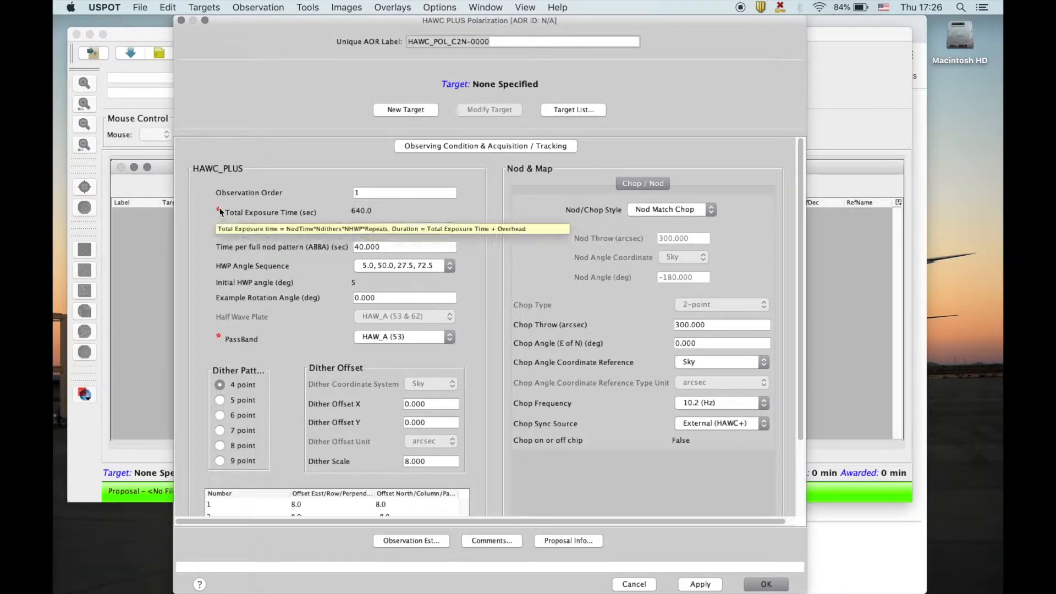
click(366, 248)
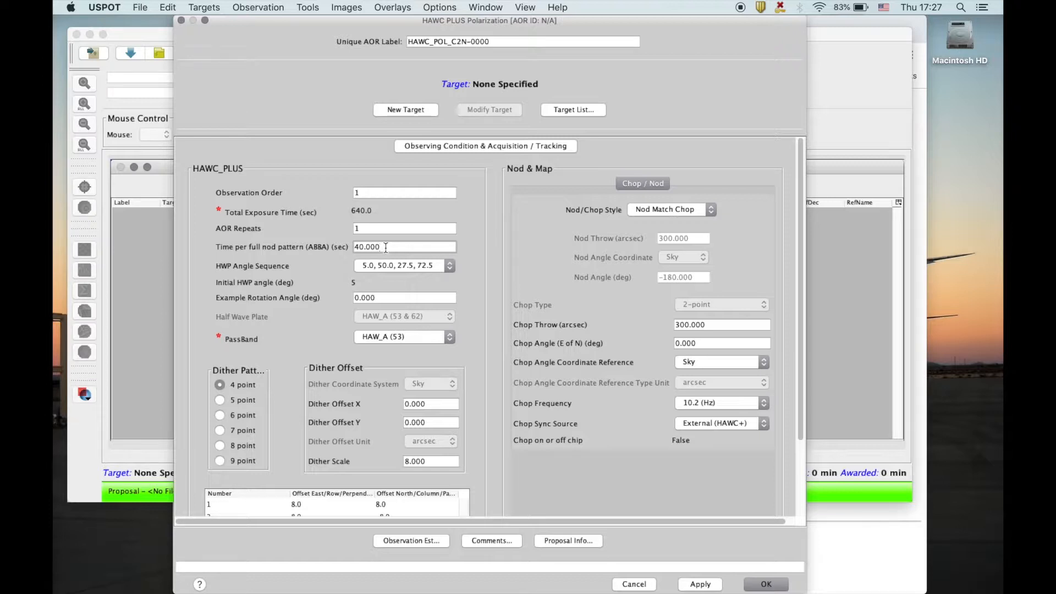
click(378, 229)
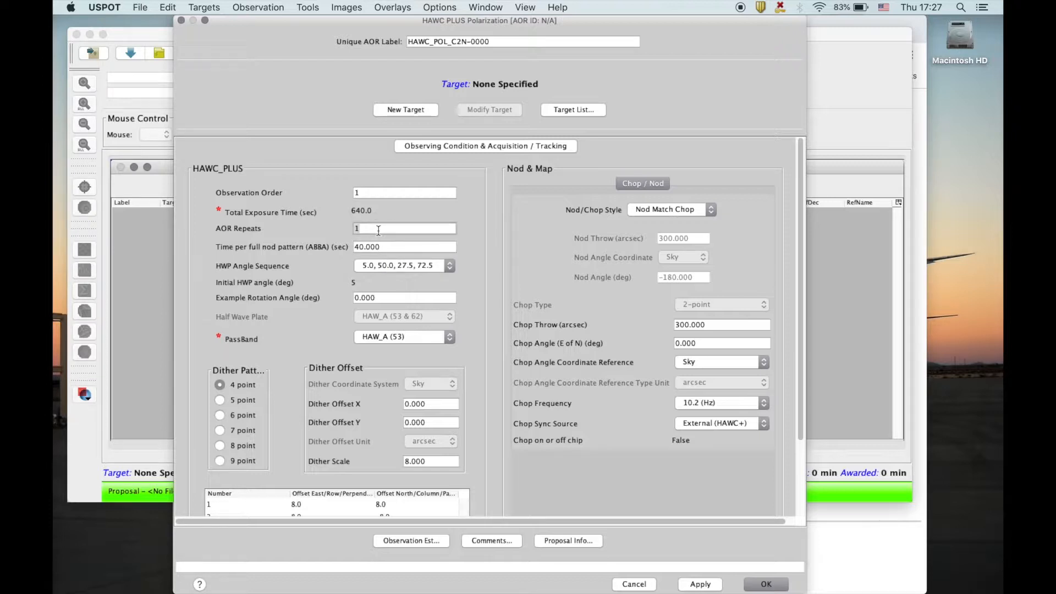
click(700, 584)
click(633, 336)
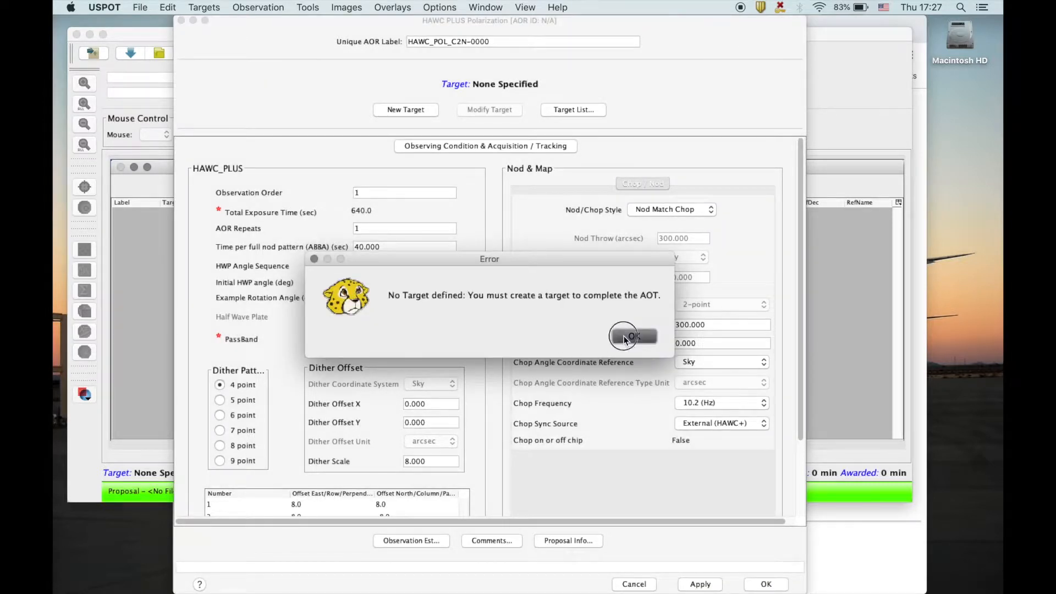
Step: Add W3 as a fixed single target with SIMBAD-resolved coordinates, and apply the observation
click(414, 112)
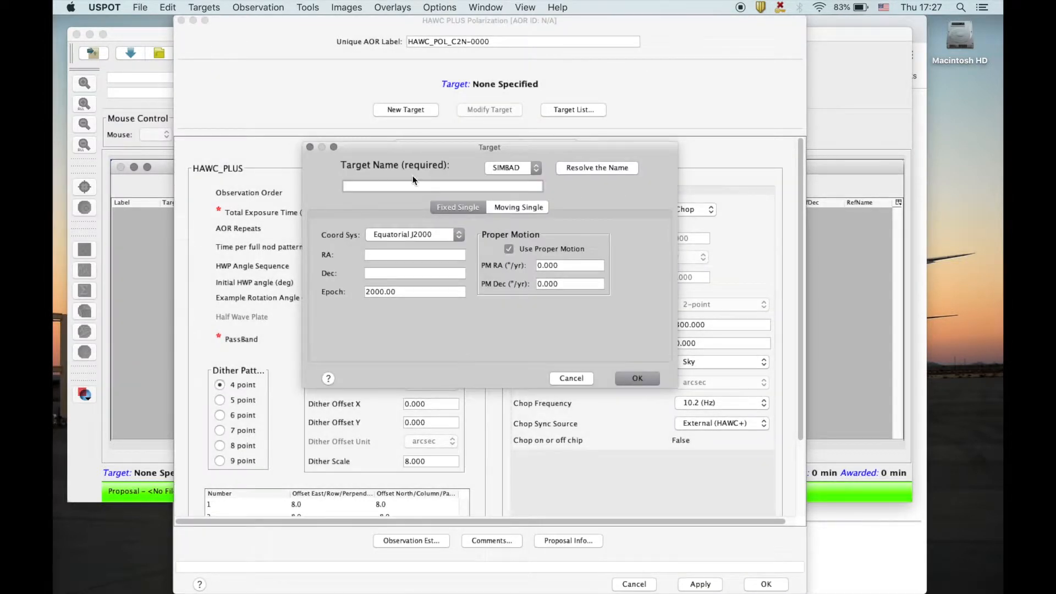
text(W3)
click(571, 168)
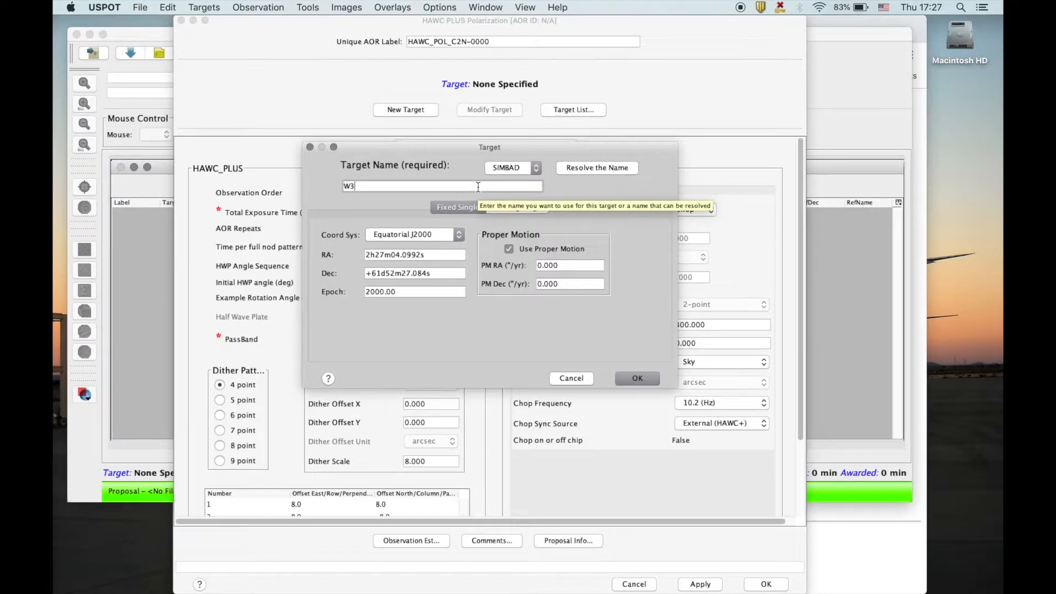
click(504, 170)
click(504, 170)
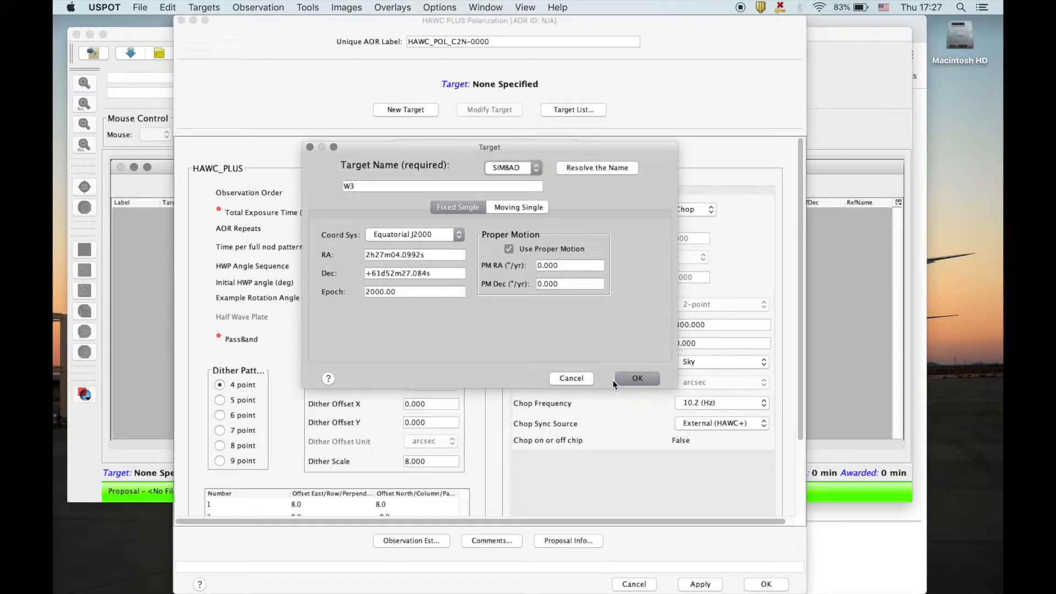
click(633, 379)
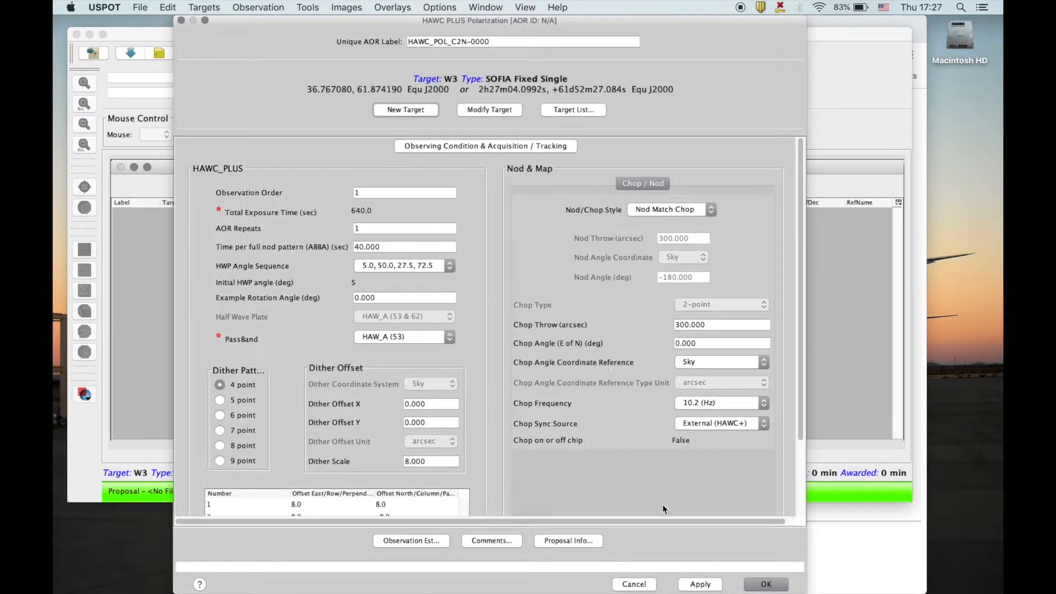
click(701, 584)
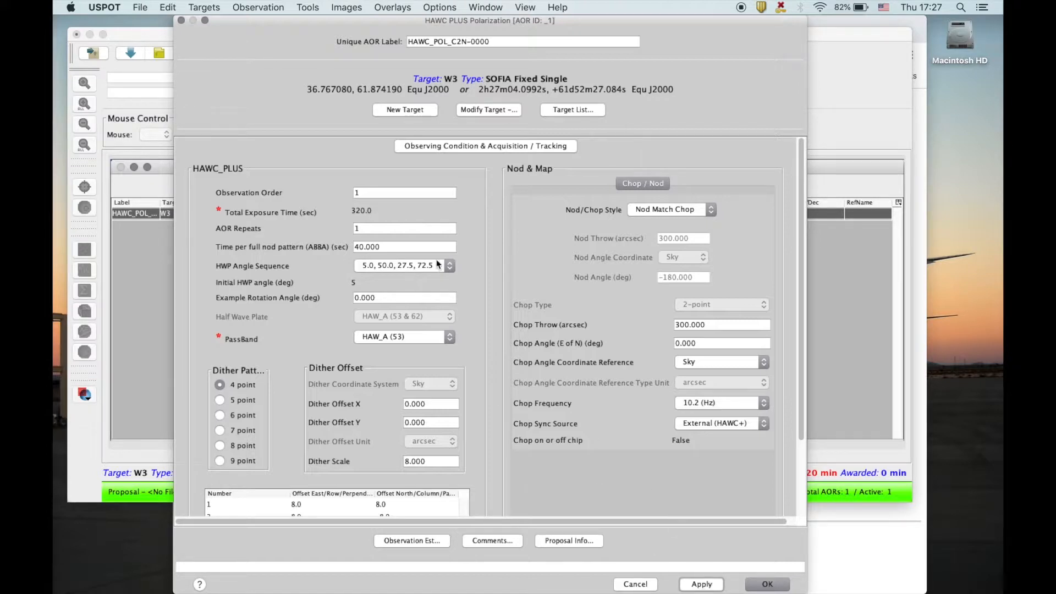
Step: Examine the AOR repeats, nod pattern time and total exposure time, and consult the PowerPoint slide on splitting integration time
click(374, 229)
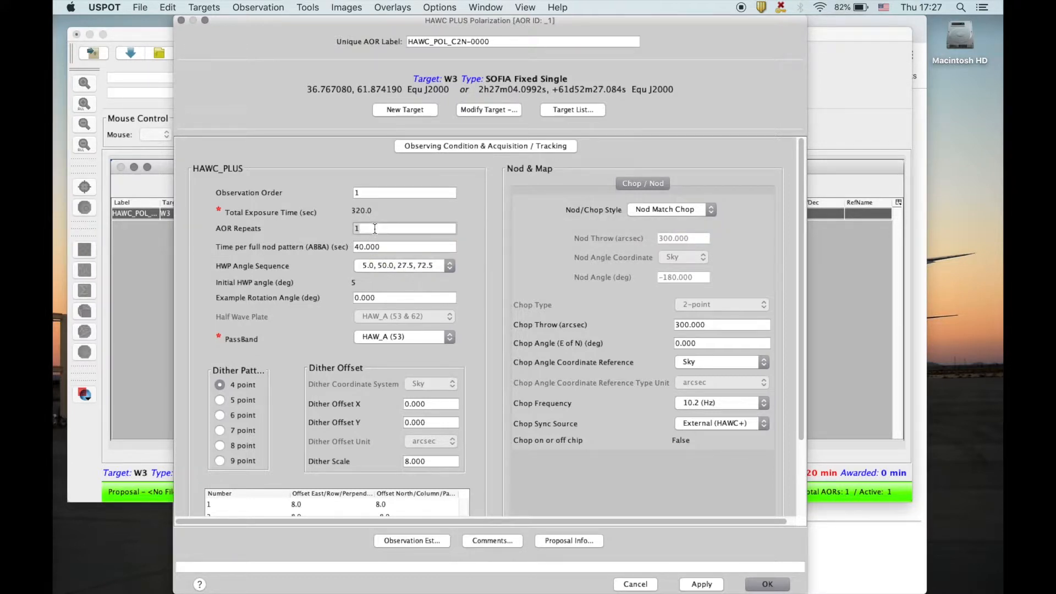
click(381, 246)
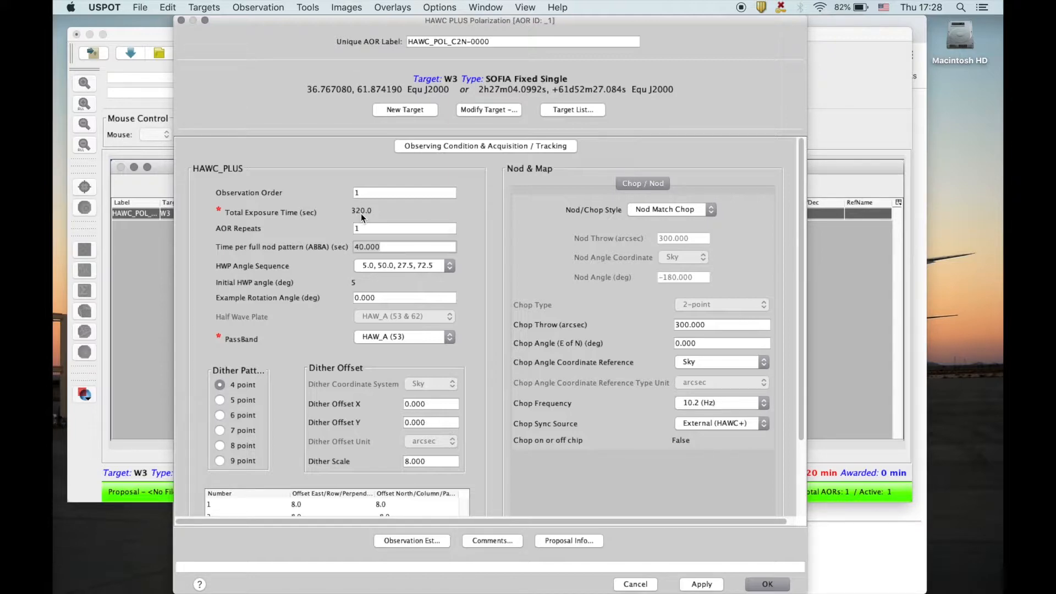
mouse_move(361, 216)
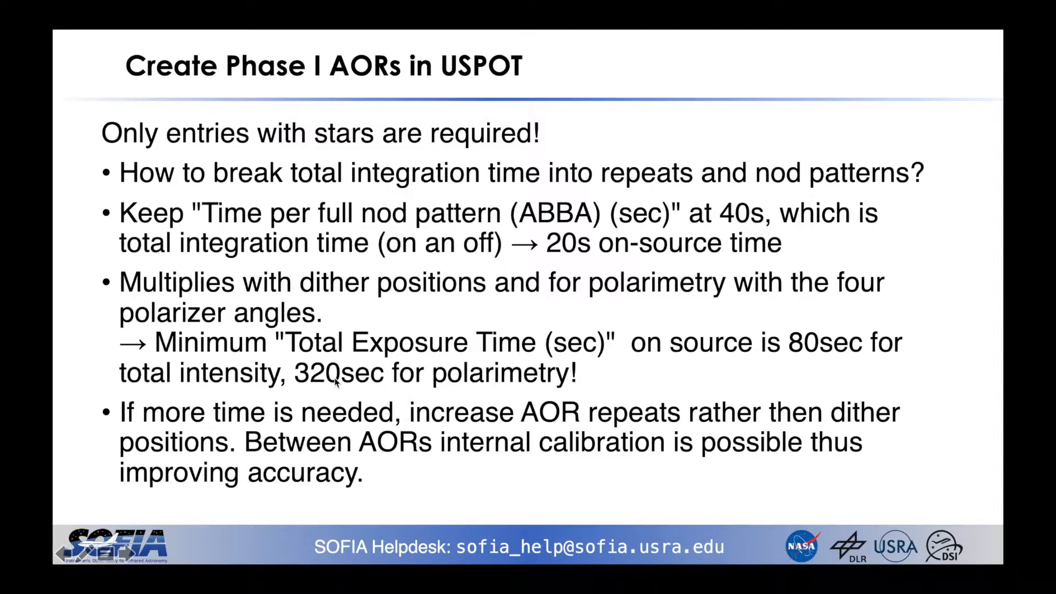
key(ctrl+Up)
click(520, 324)
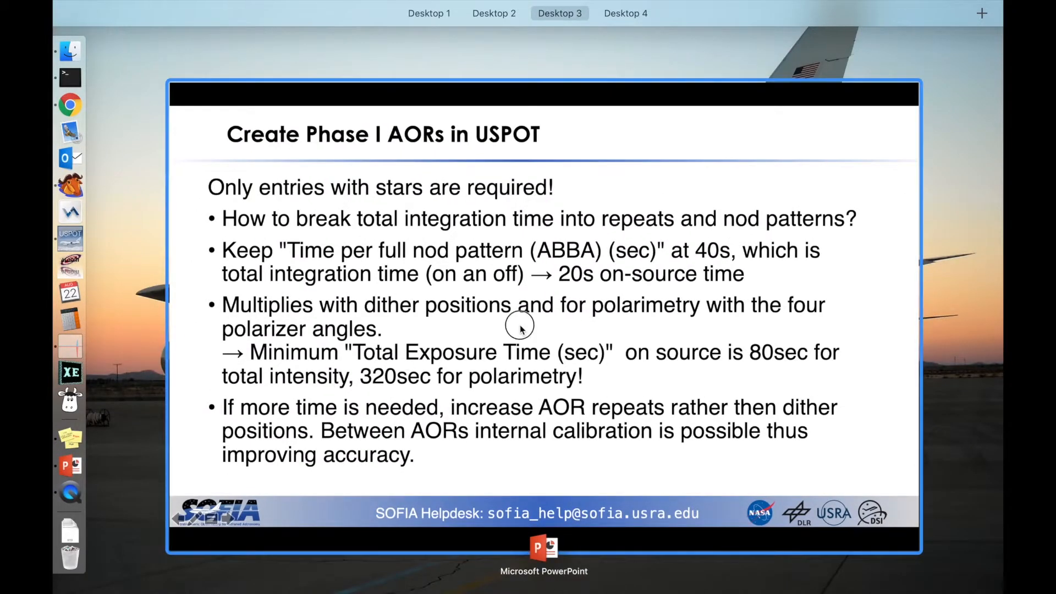
key(Left)
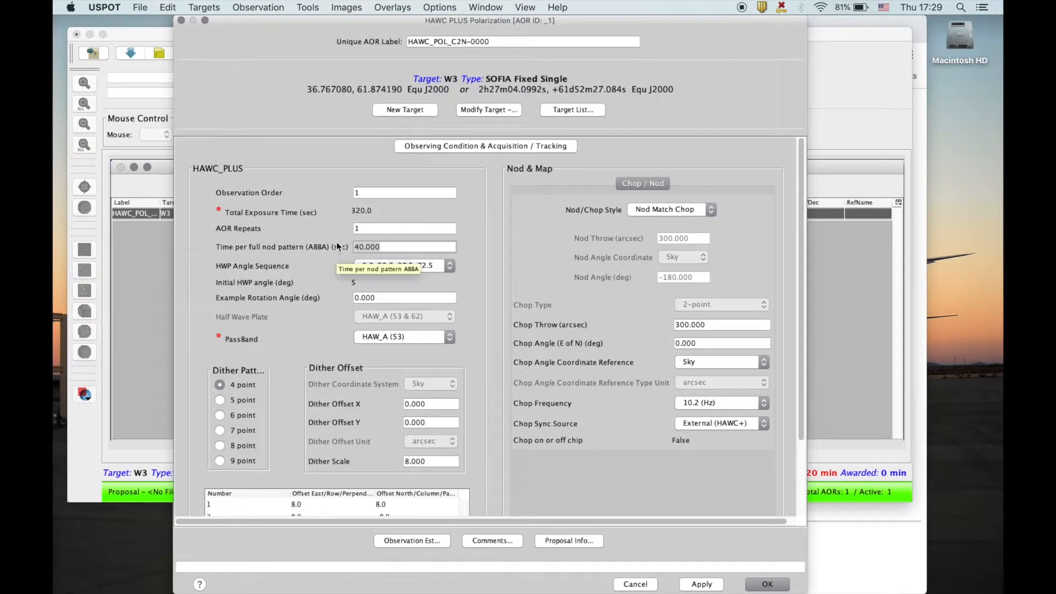
Step: Set the AOR repeats to 2 and apply the change, keeping HAW_A (53) as the passband
click(361, 228)
key(BackSpace)
text(2)
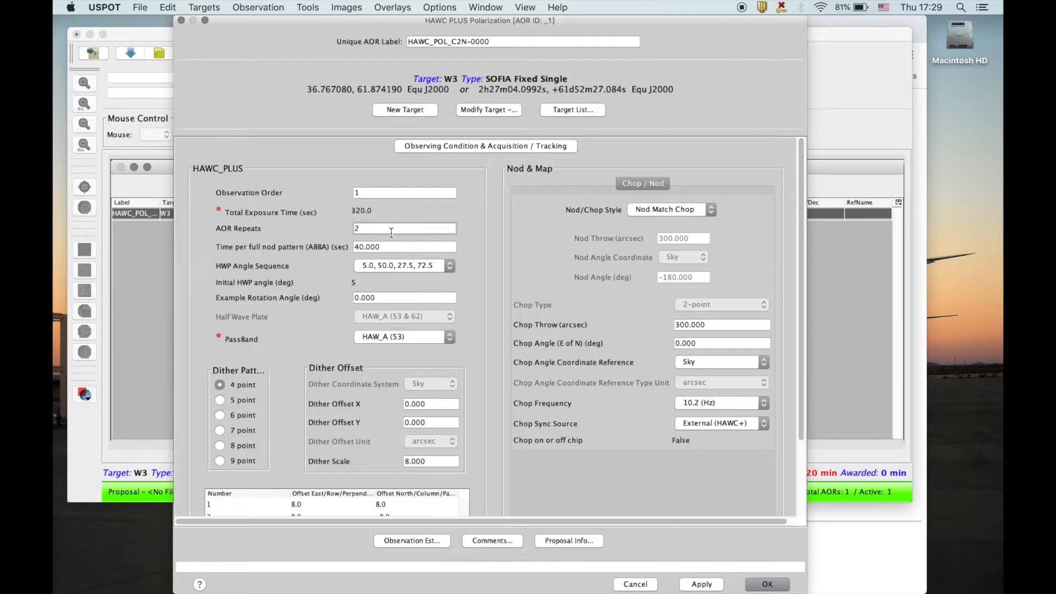
click(705, 588)
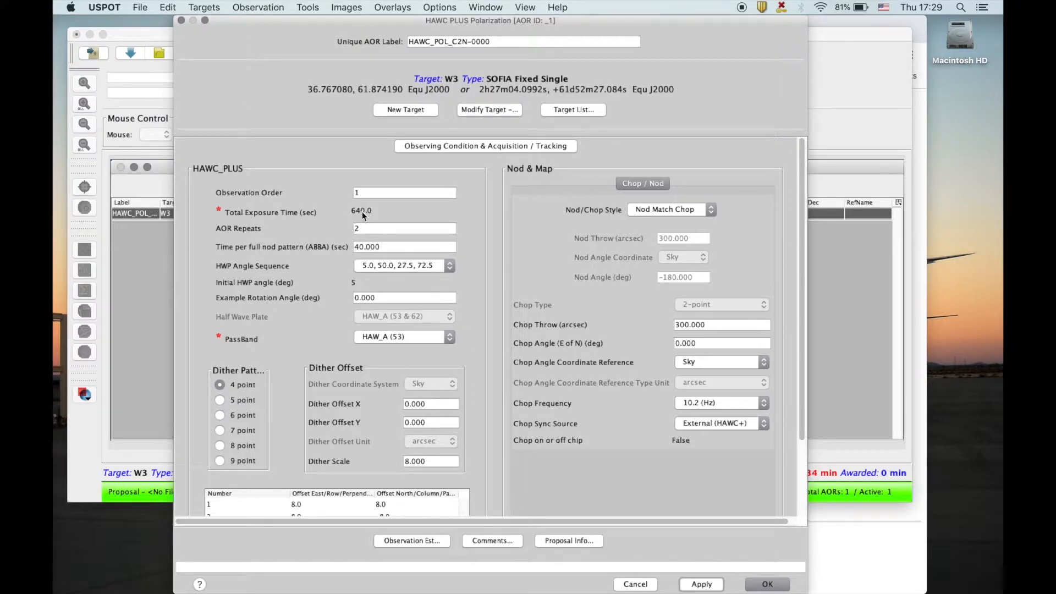
mouse_move(363, 215)
click(384, 338)
click(384, 338)
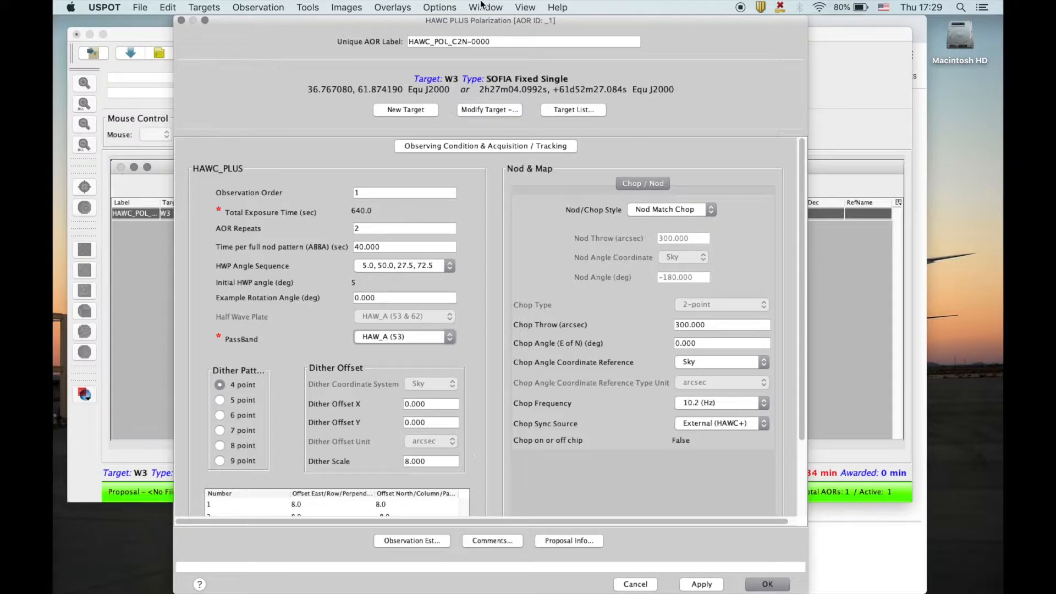
Step: Label the observation "W3(OH) Band A" and save it to the observation list
click(461, 41)
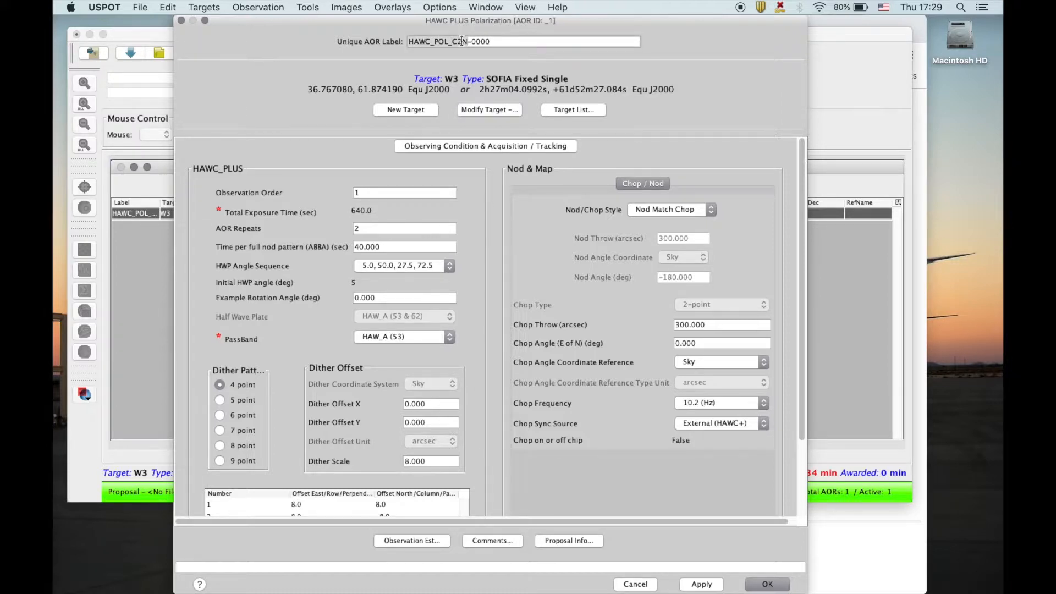
triple_click(489, 40)
text(W3OH Band A)
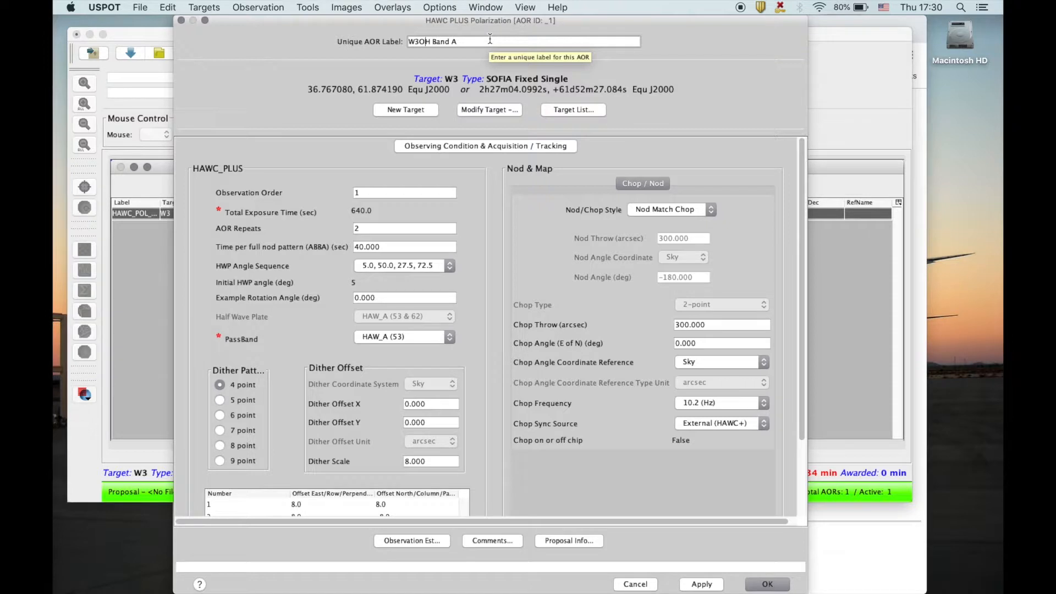
key(Left)
text((OH)
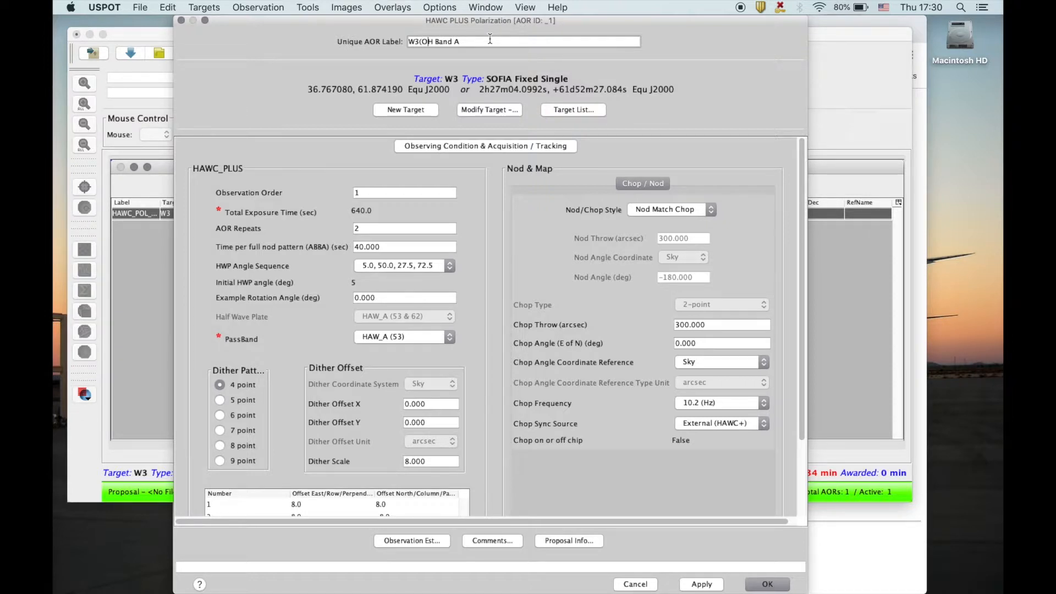
text())
click(767, 584)
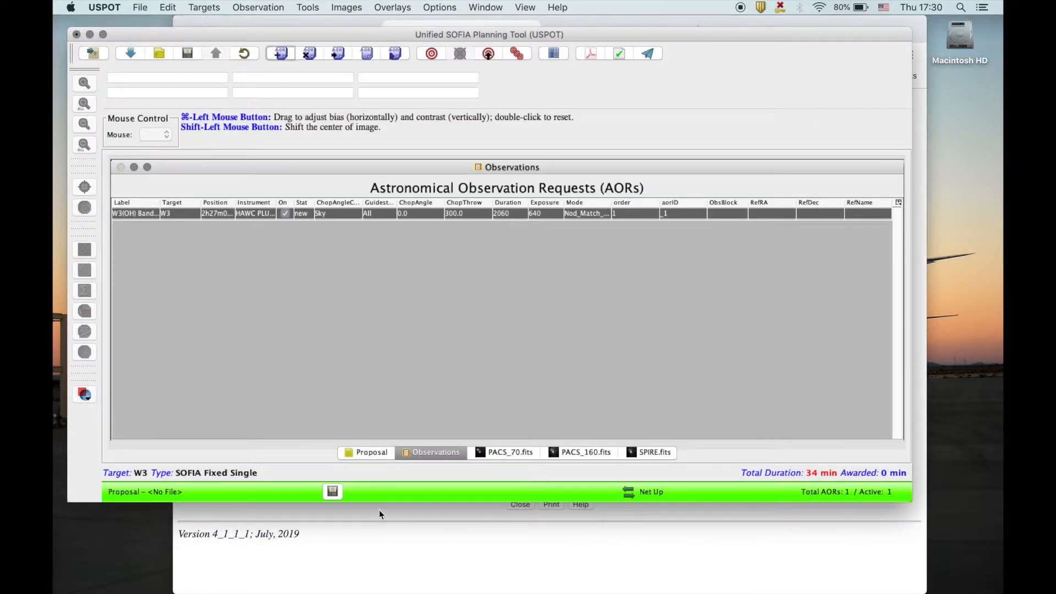
Step: Overlay the current AOR footprint on the PACS_70.fits image, with all chop positions in view
click(519, 452)
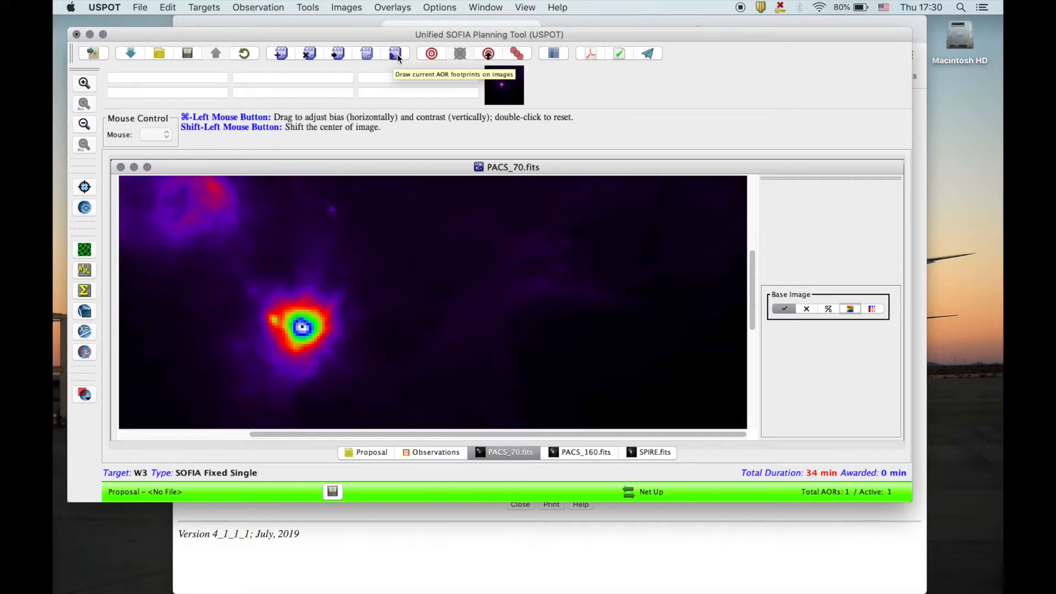
click(393, 8)
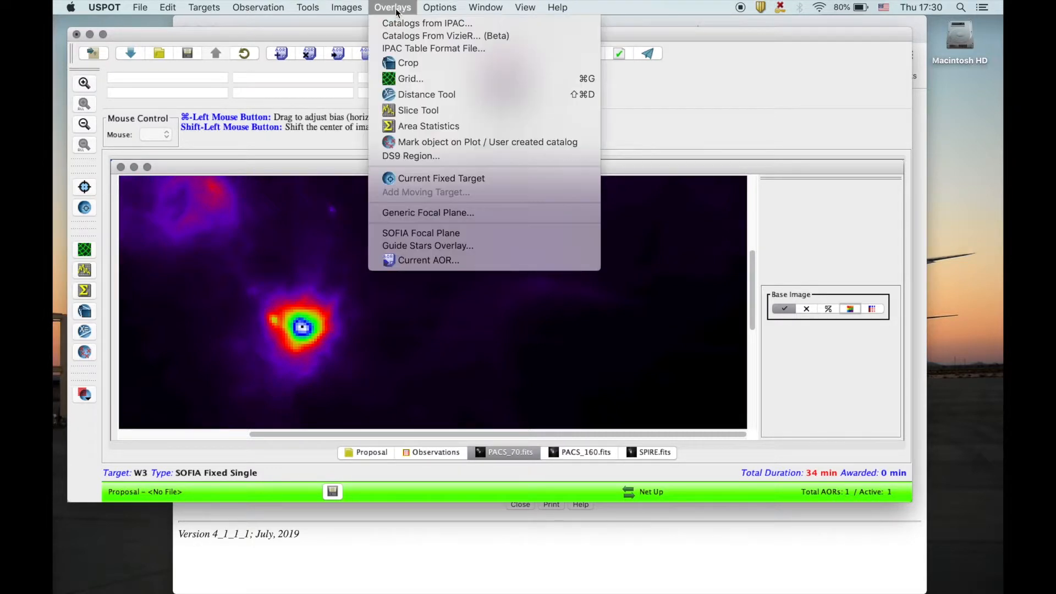
click(398, 261)
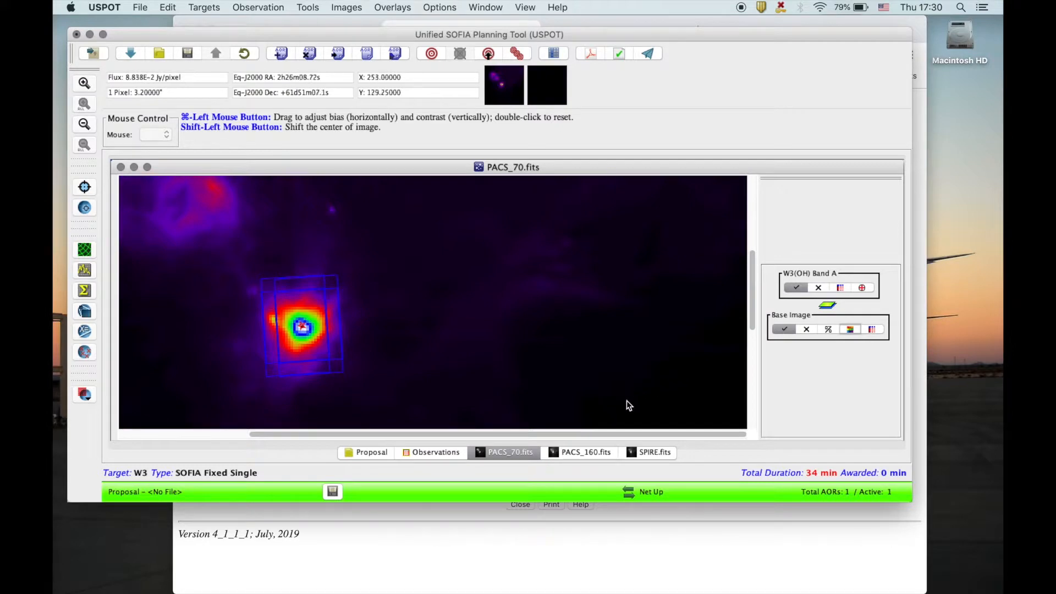
click(84, 125)
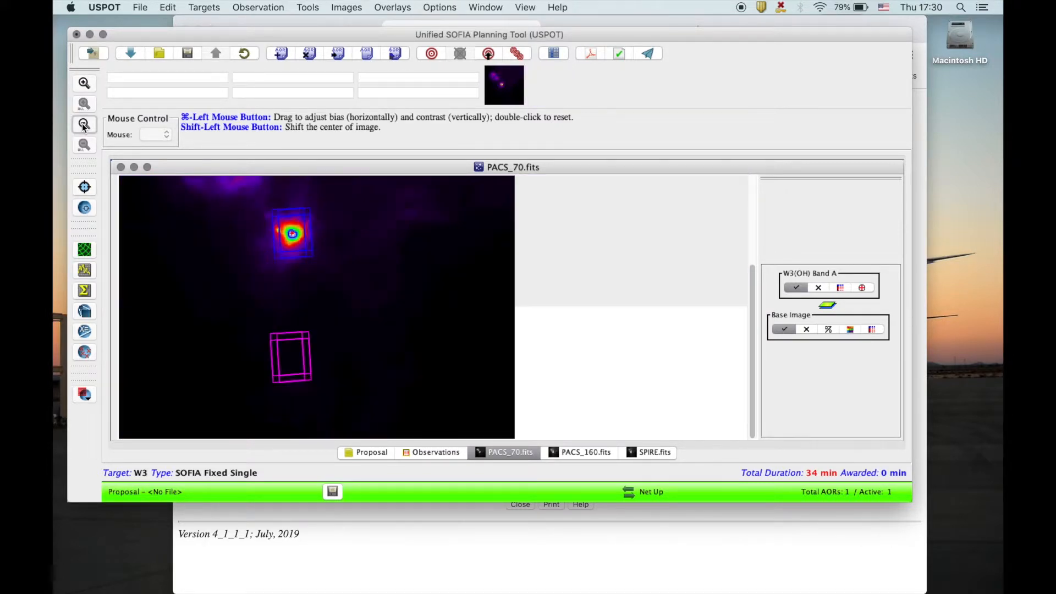
click(84, 125)
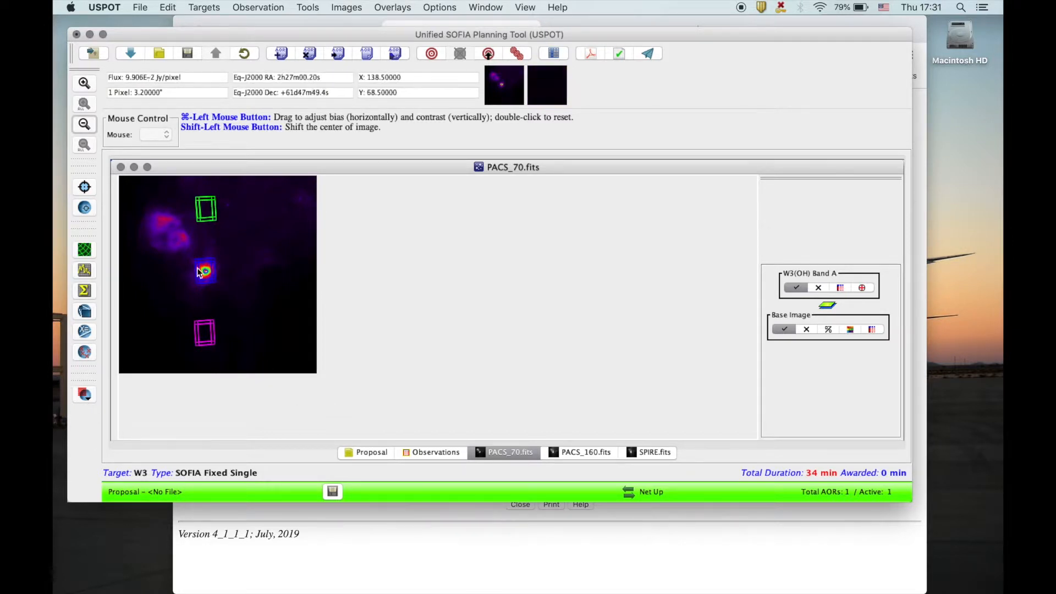
Step: Reopen the W3(OH) Band A observation, move its form aside and select its chop angle value
click(441, 457)
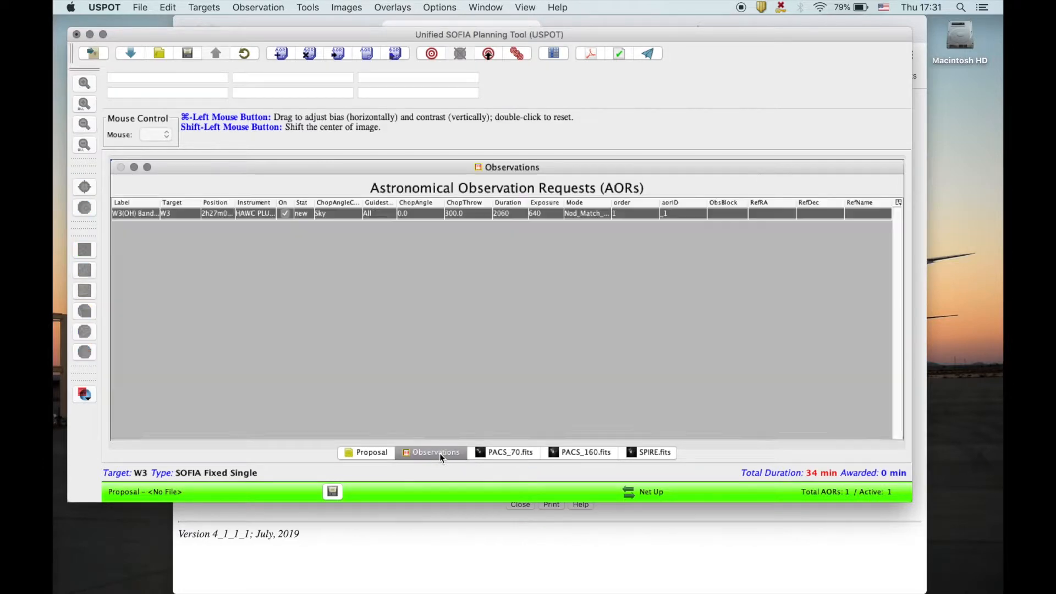
double_click(368, 215)
drag(282, 21, 499, 21)
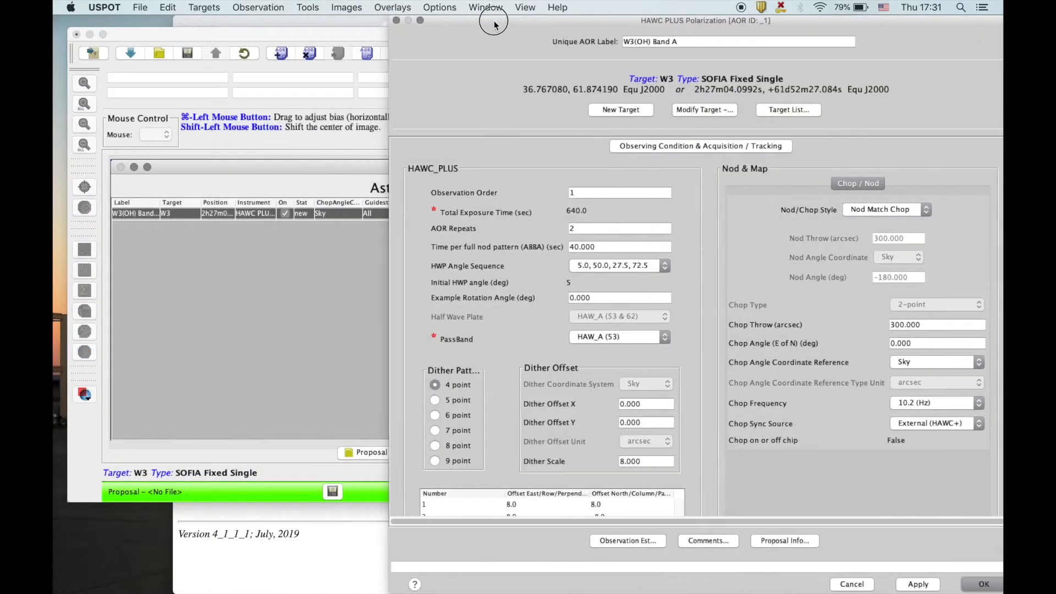
click(336, 57)
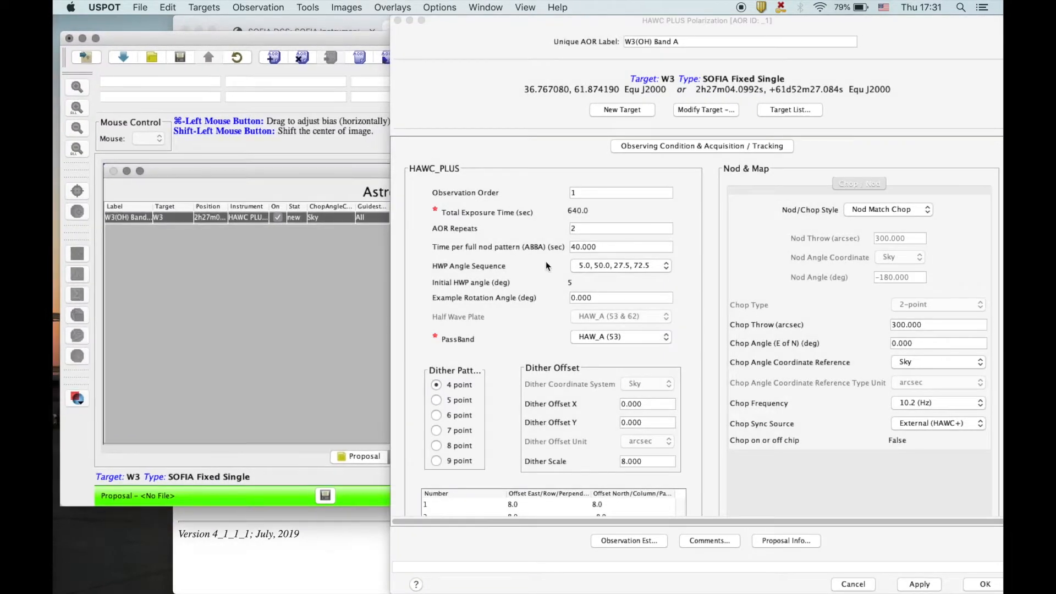
click(904, 344)
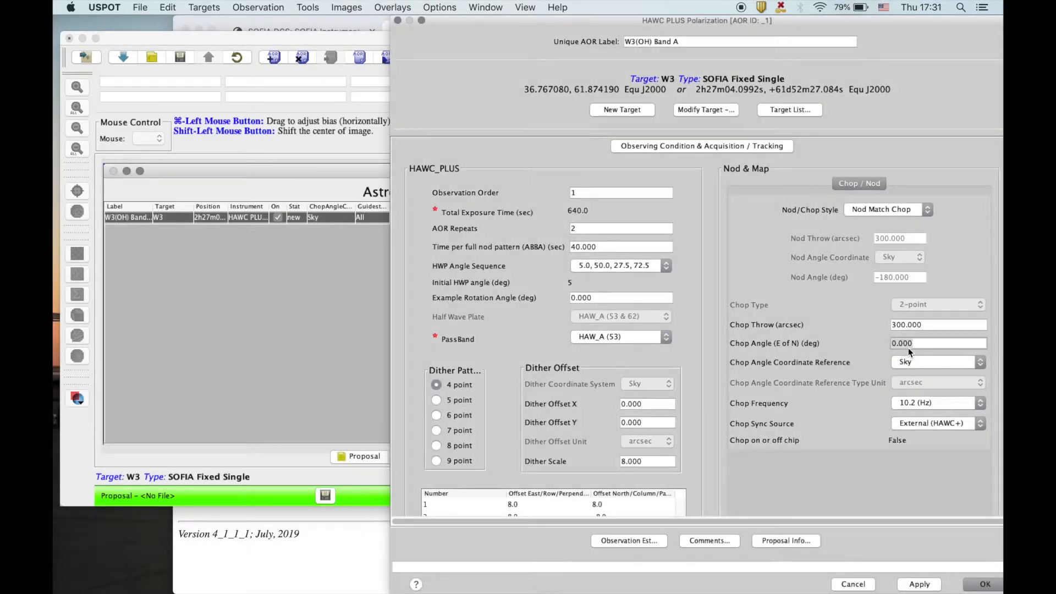
Step: Arrange the PACS_70.fits footprint image beside the observation form and select the chop throw value
click(270, 418)
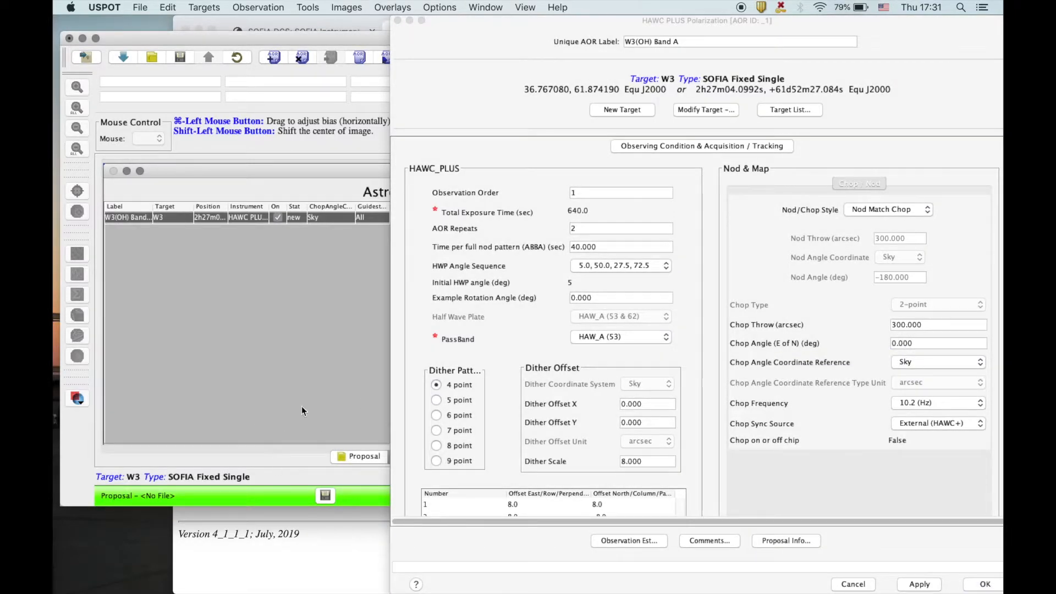
drag(517, 23, 658, 12)
drag(484, 37, 423, 34)
click(438, 455)
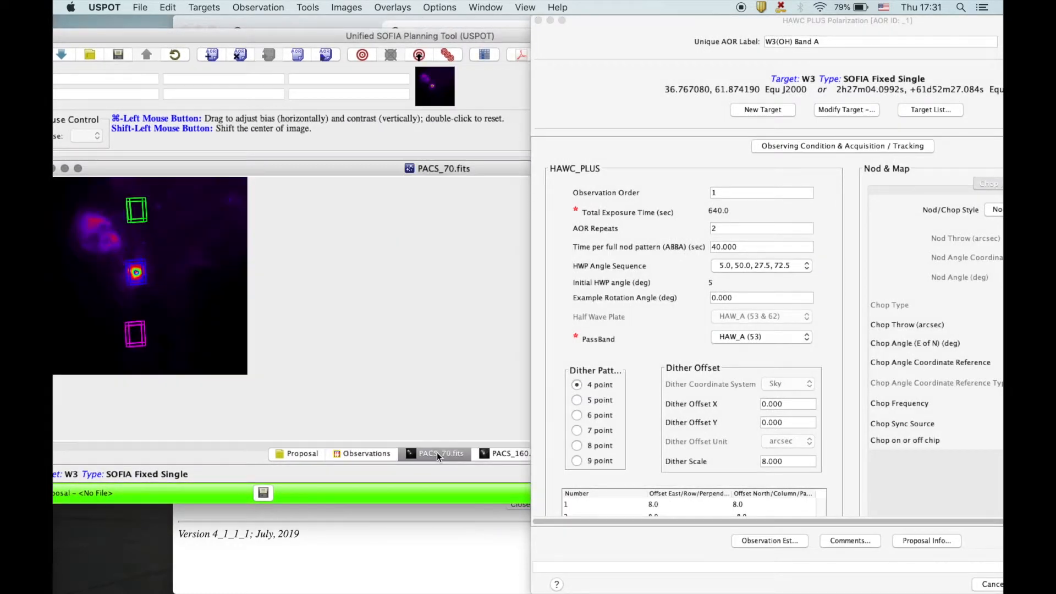
drag(280, 41, 335, 39)
drag(719, 27, 607, 33)
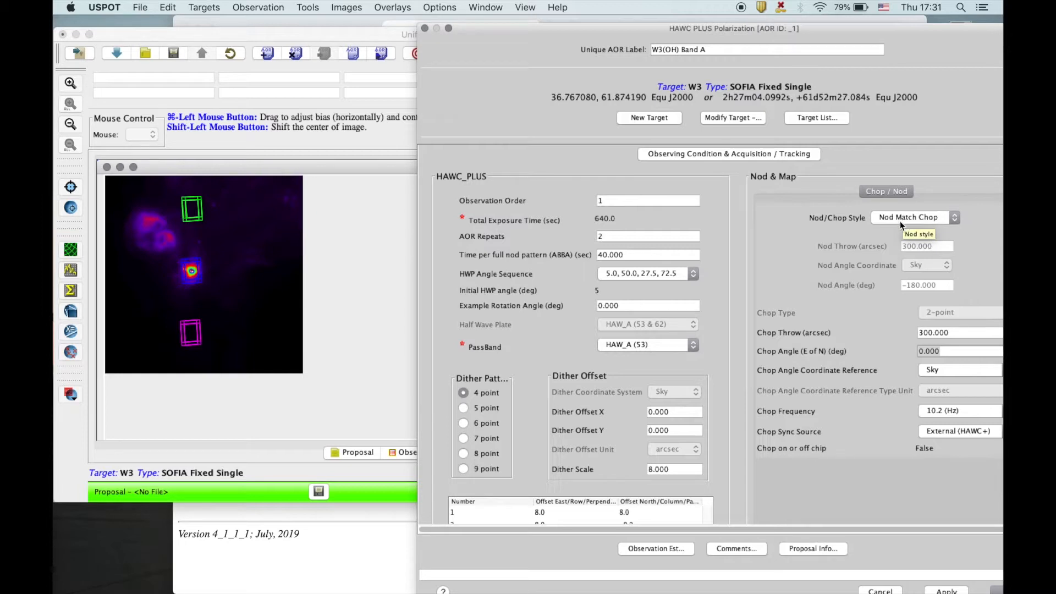
click(951, 333)
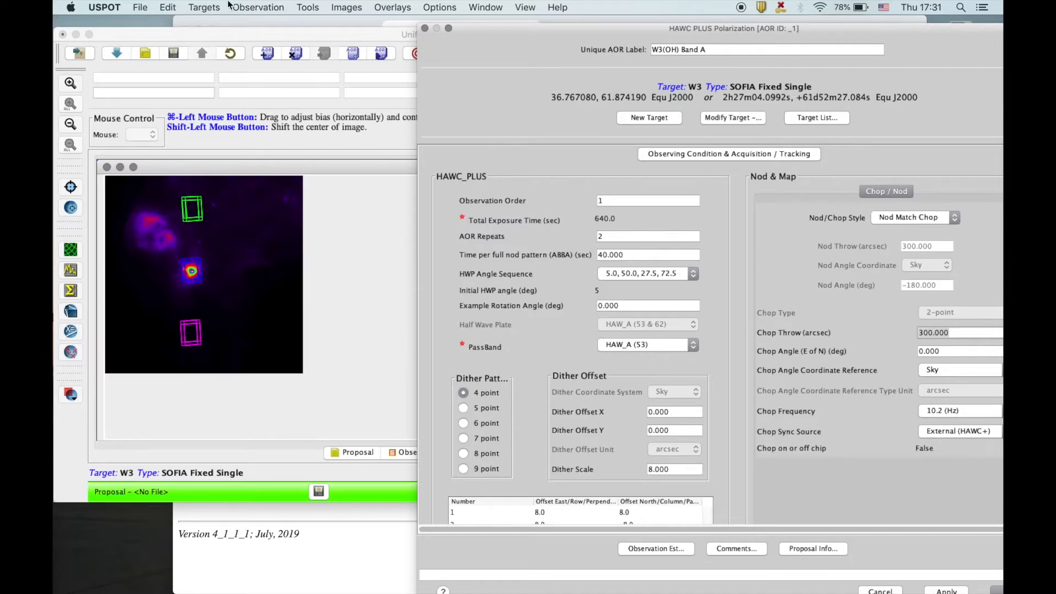
Step: Show the AOR footprint on the SPIRE.fits image and arrange it beside the W3(OH) Band A observation form
drag(284, 35, 228, 32)
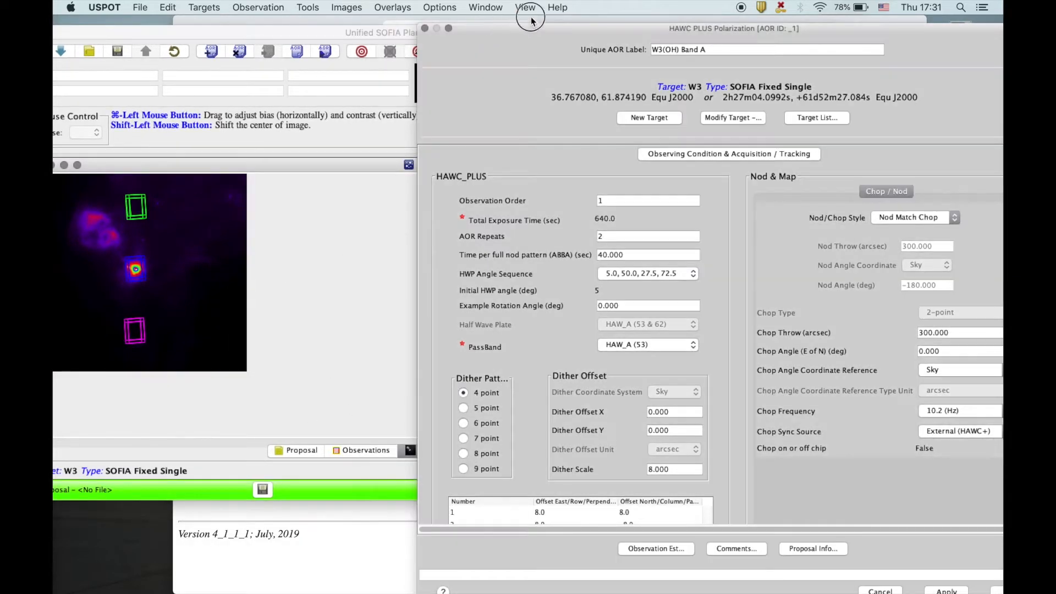
drag(555, 28, 707, 24)
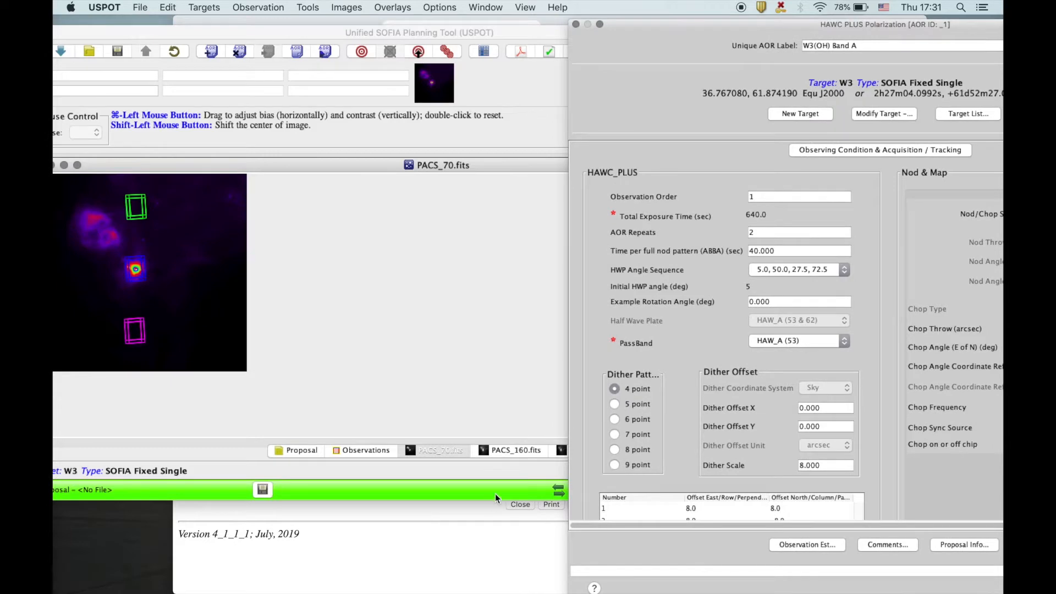
click(560, 451)
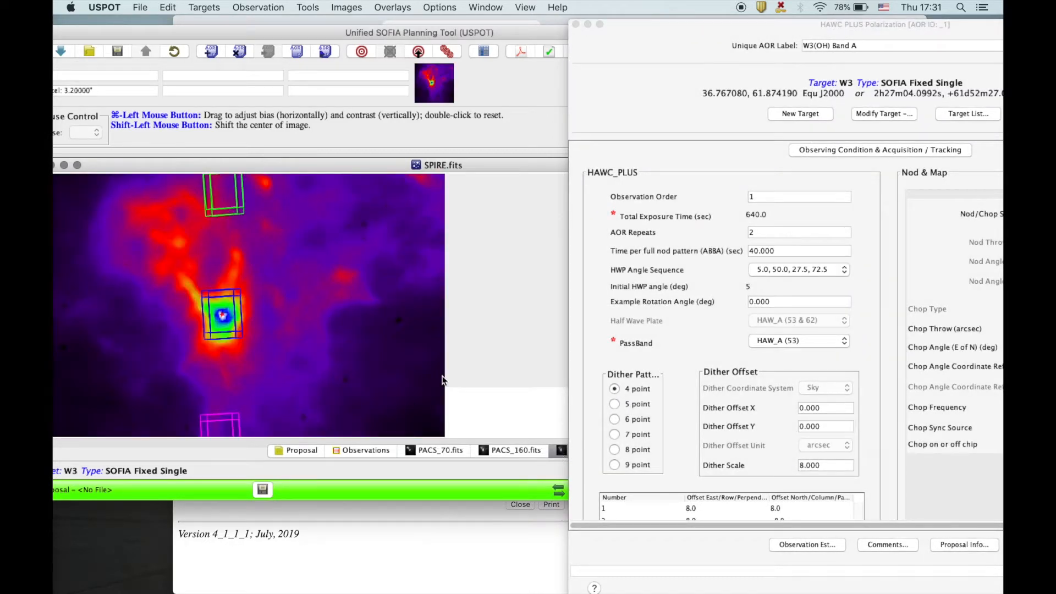
drag(336, 33, 377, 26)
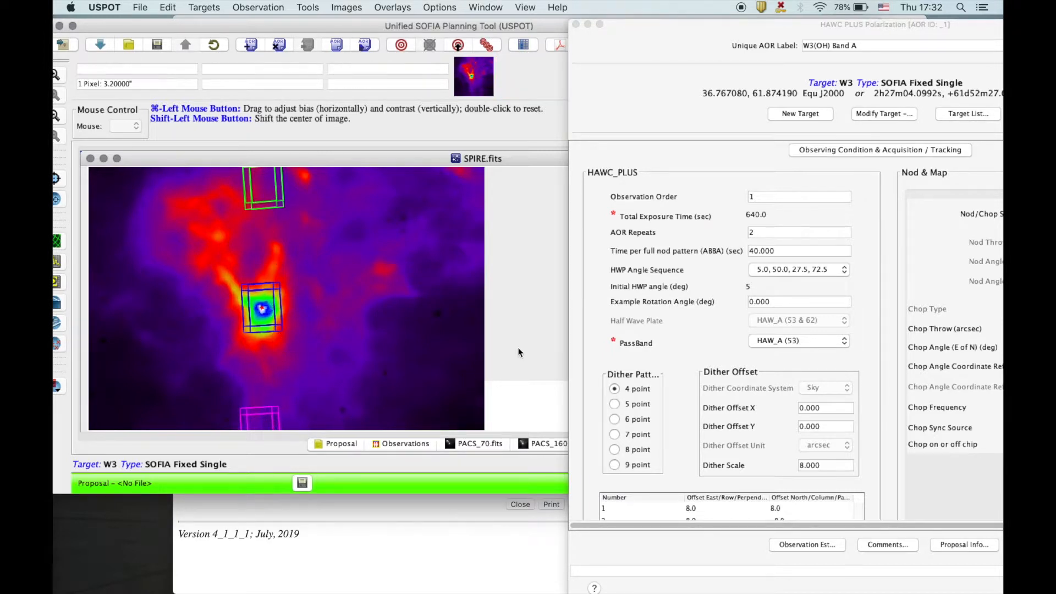
drag(891, 28, 728, 33)
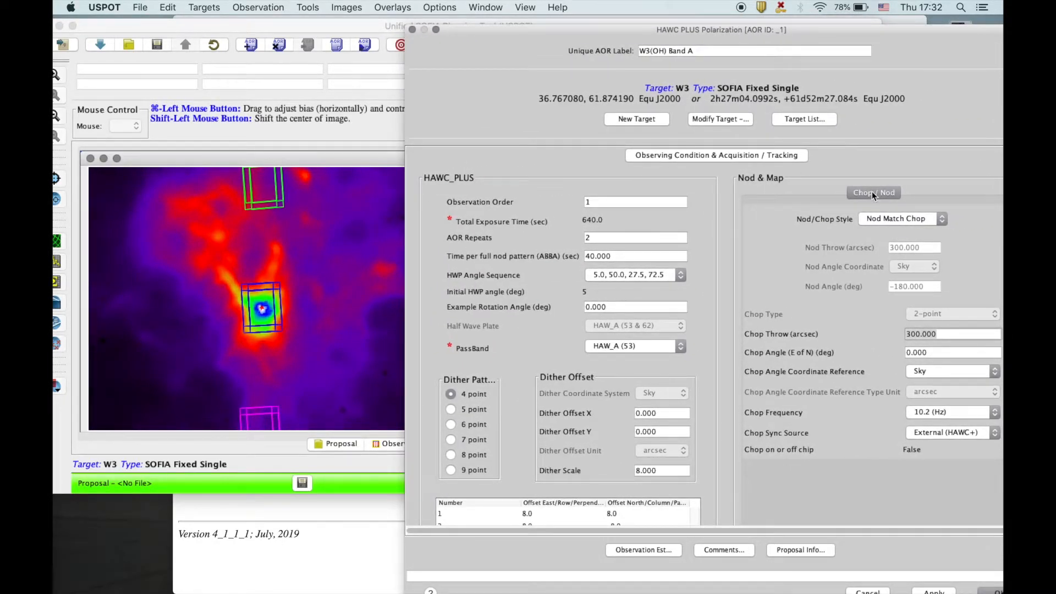
Step: Try to increase the chop throw of the W3(OH) Band A observation
double_click(949, 335)
text(6)
key(Return)
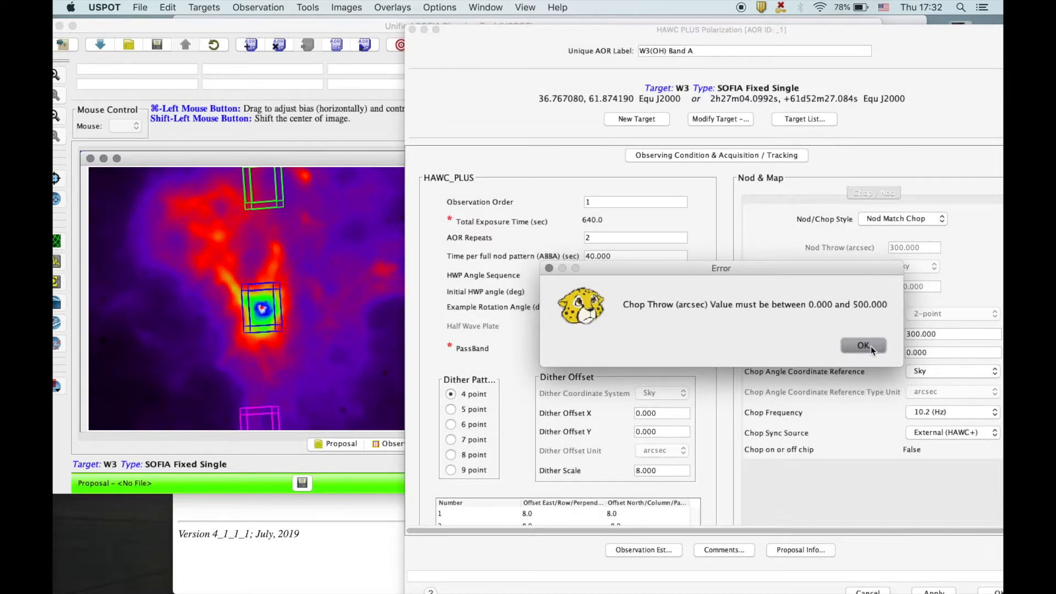
click(864, 345)
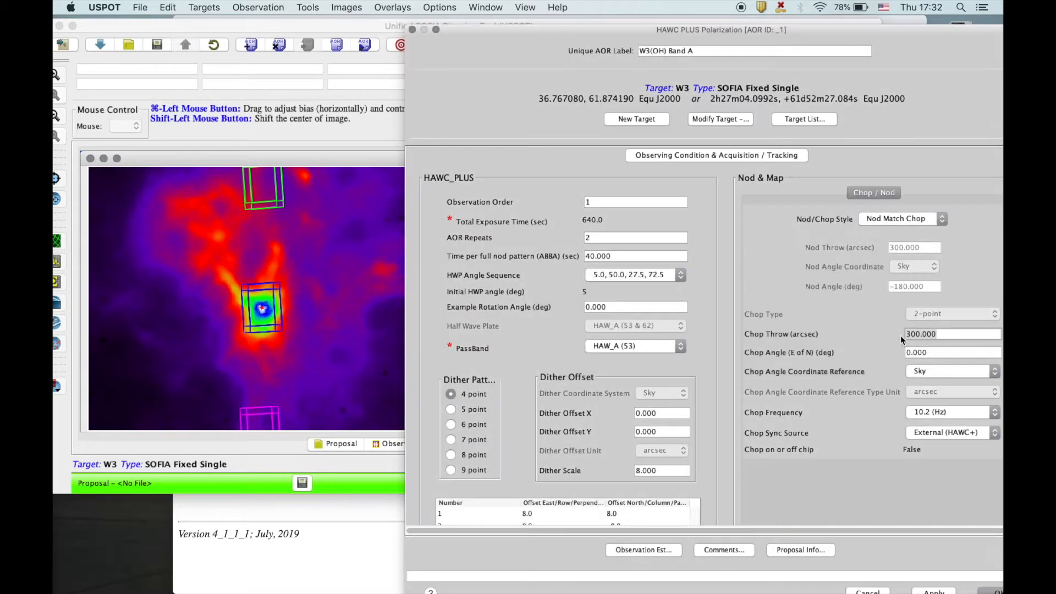
Step: Set the chop throw to 500 arcsec and the chop angle to -40 degrees, then apply them with all chop positions in view
triple_click(940, 332)
text(5)
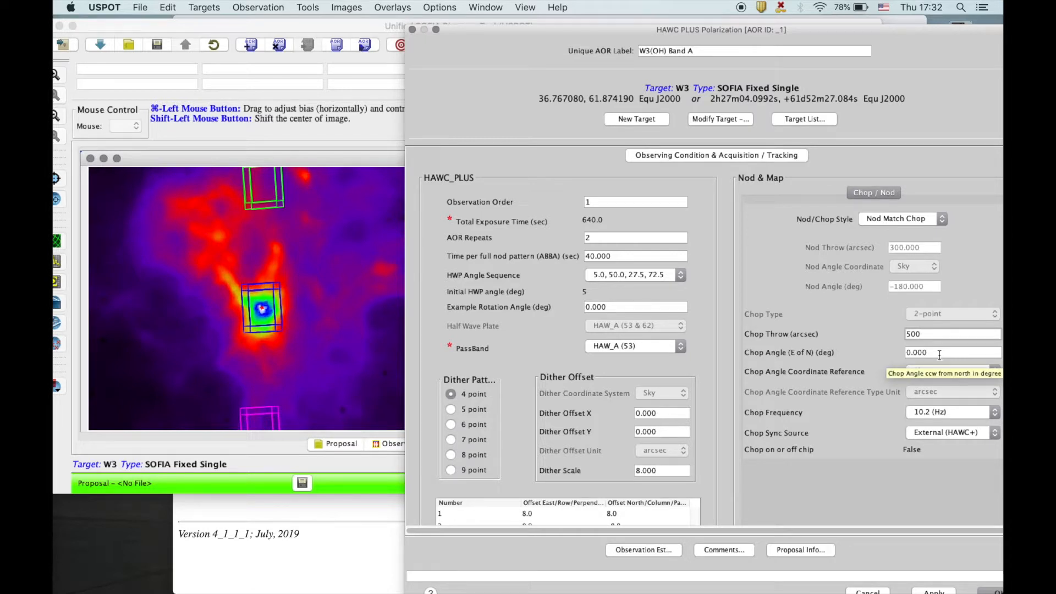
click(939, 352)
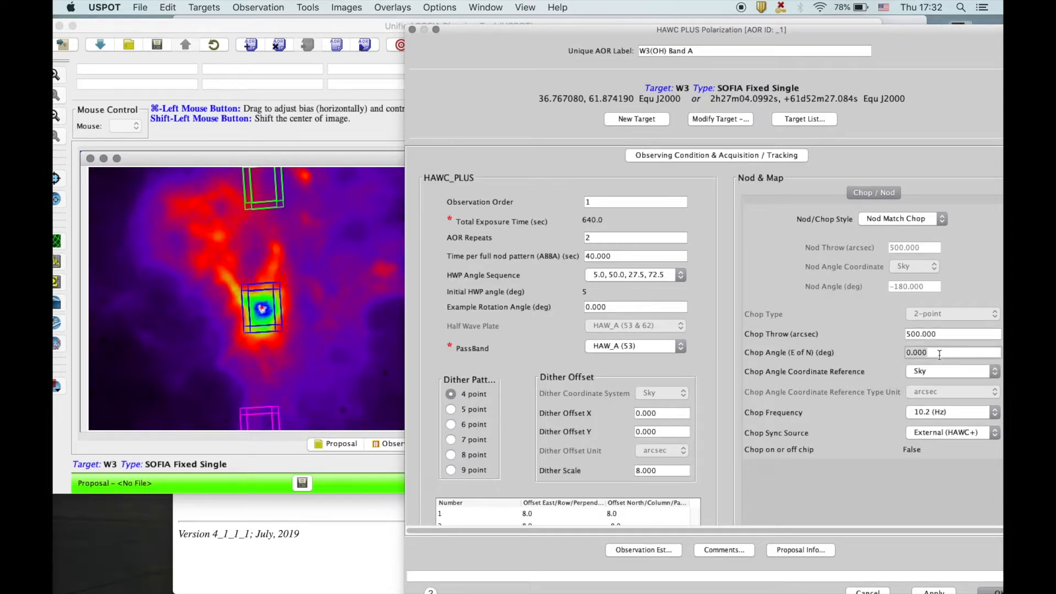
text(-40)
click(919, 589)
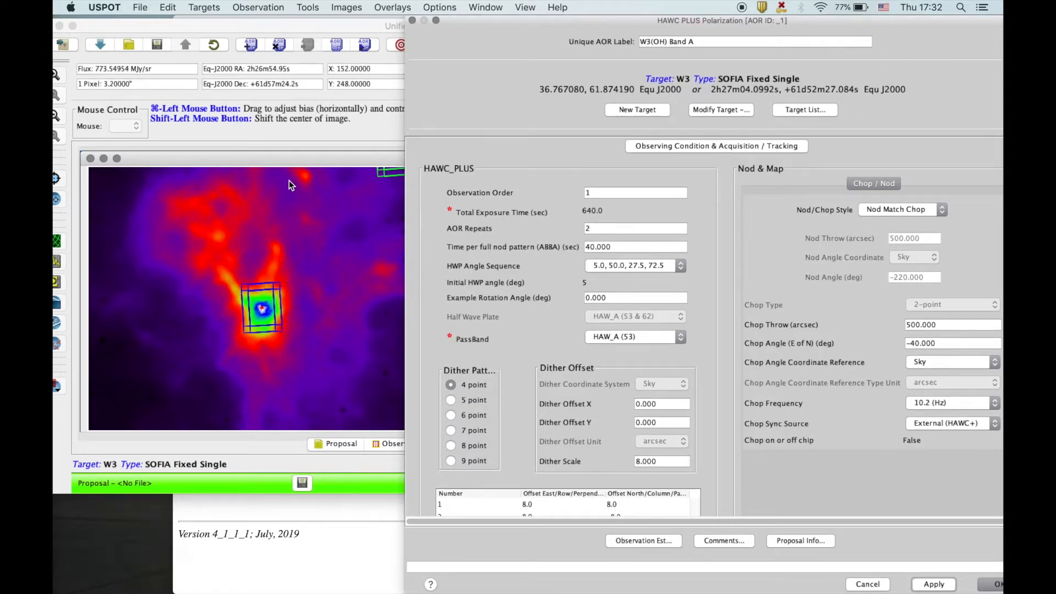
click(57, 119)
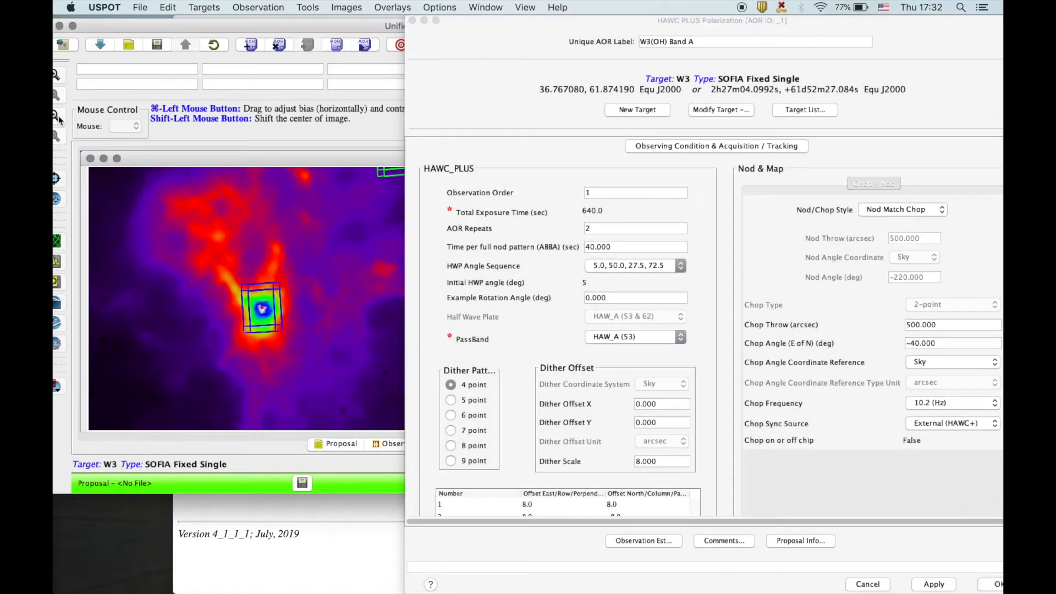
click(57, 116)
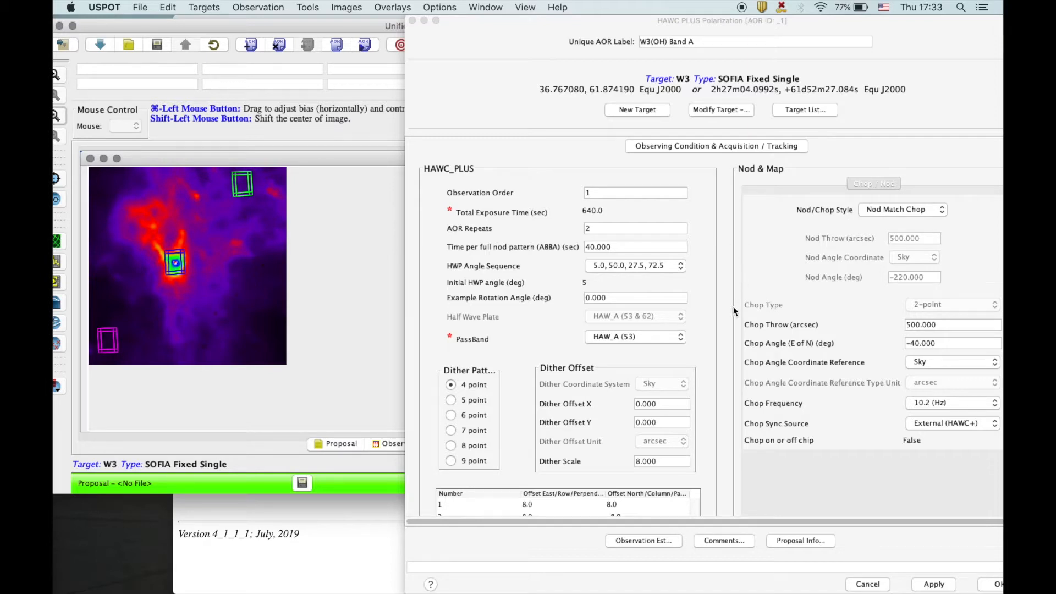
Step: Set the Band A observation's example rotation angle to 20 degrees and apply it to the footprint
click(620, 299)
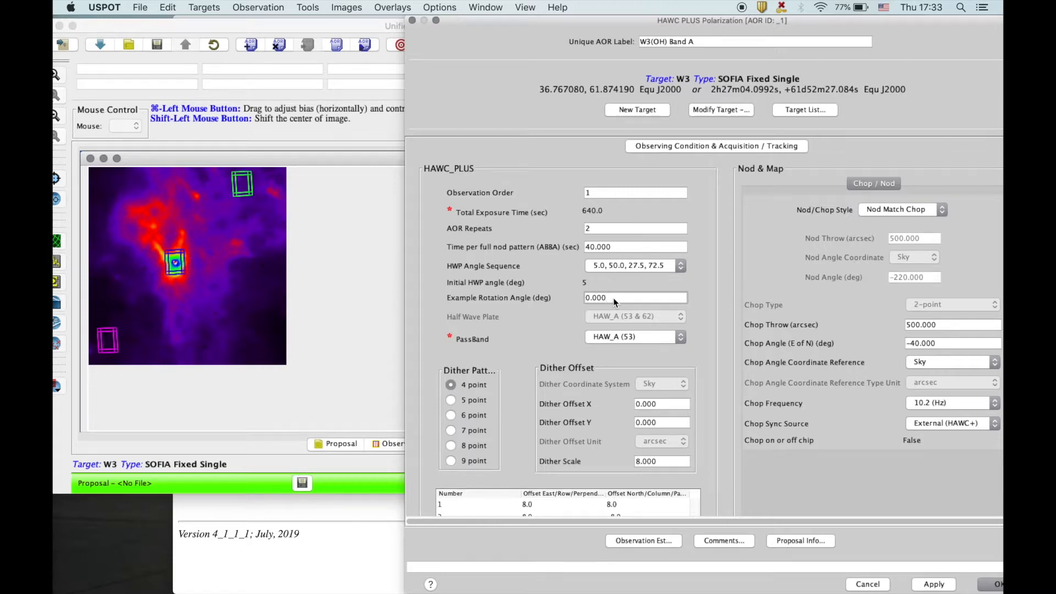
text(0)
click(925, 585)
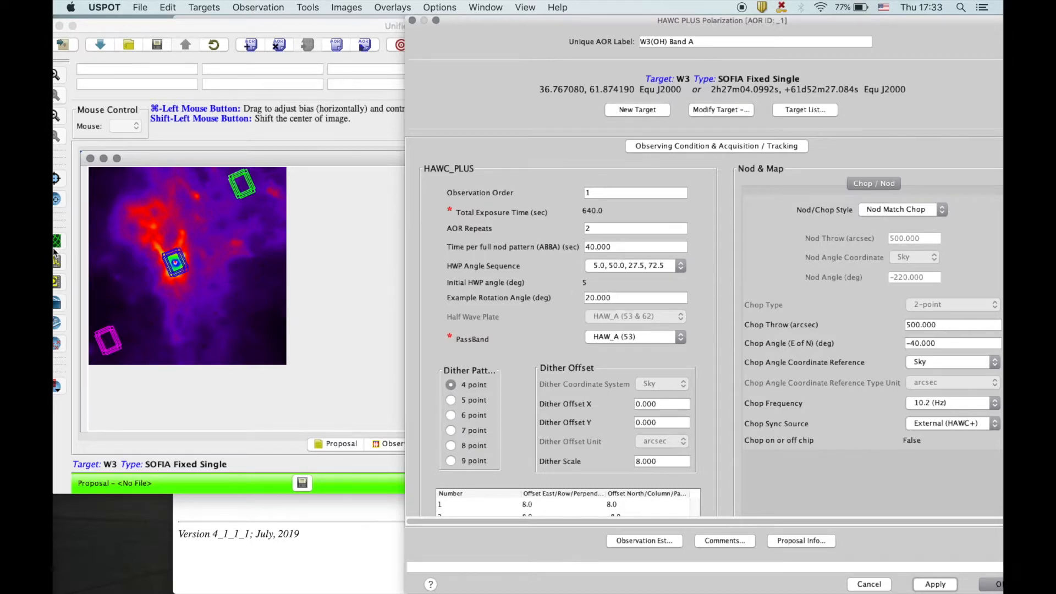
Step: Apply an example rotation angle of 40 degrees to the Band A footprint, with the SPIRE.fits image centred on the target
click(59, 179)
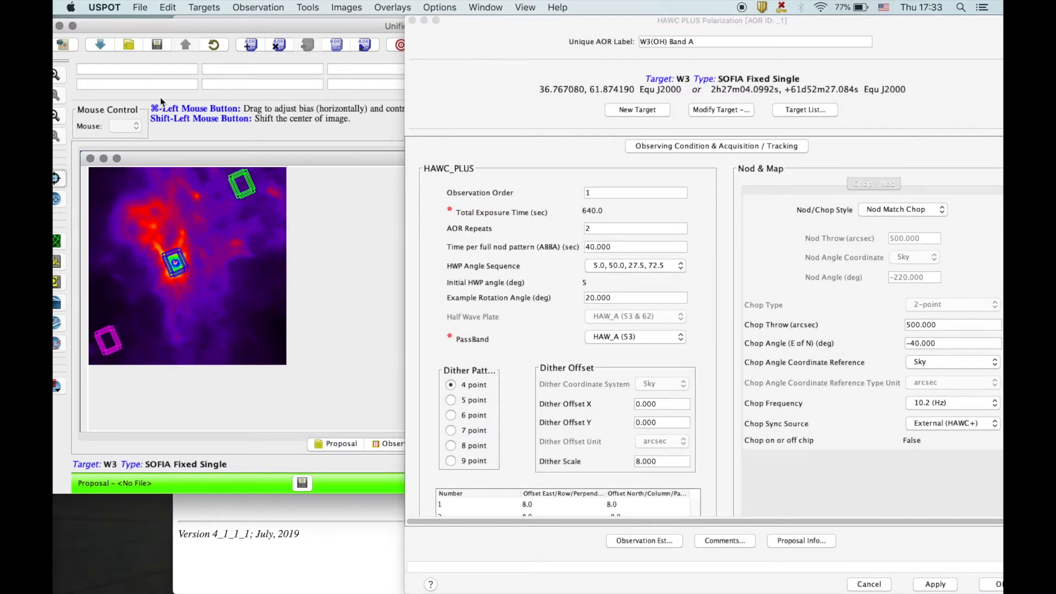
drag(208, 28, 237, 26)
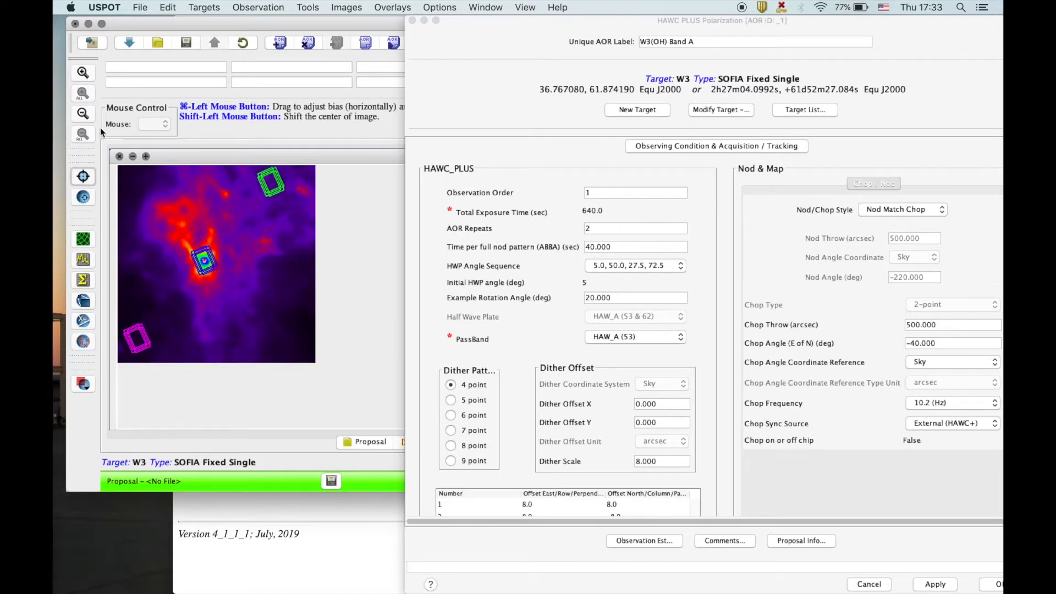
click(83, 74)
click(83, 74)
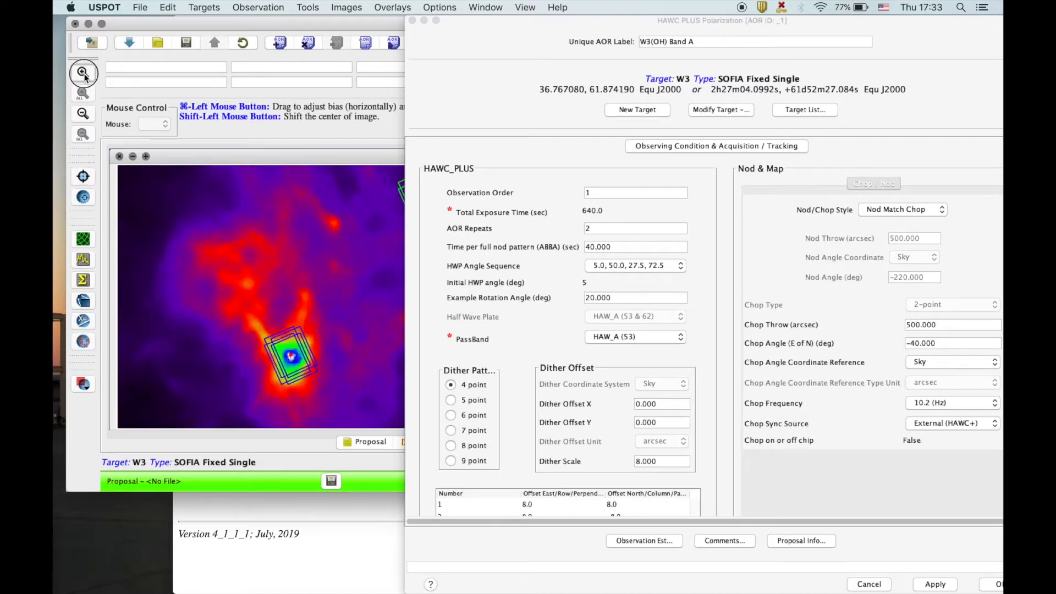
click(83, 176)
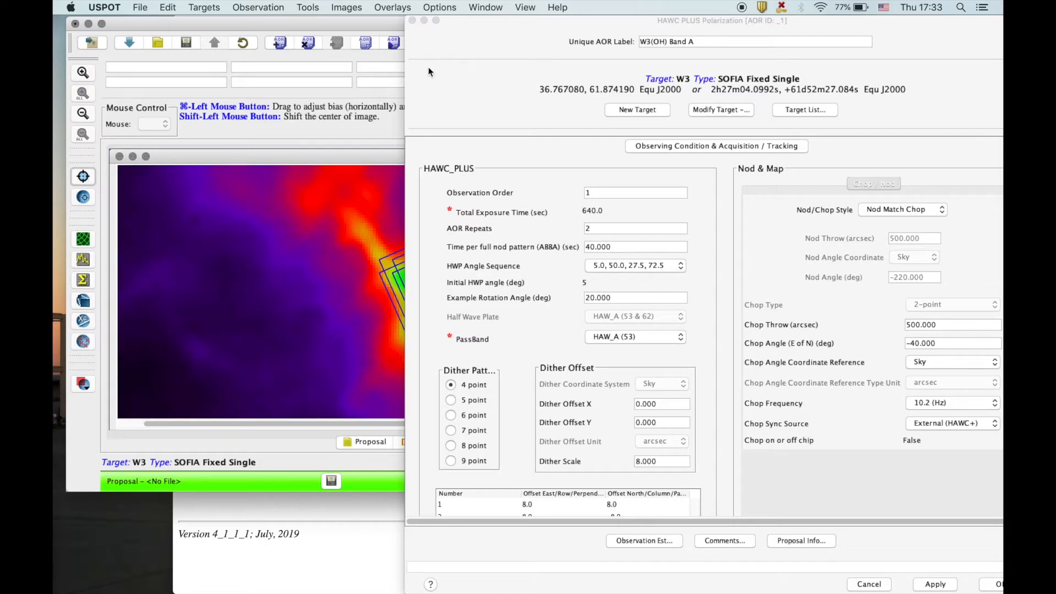
drag(366, 24, 213, 24)
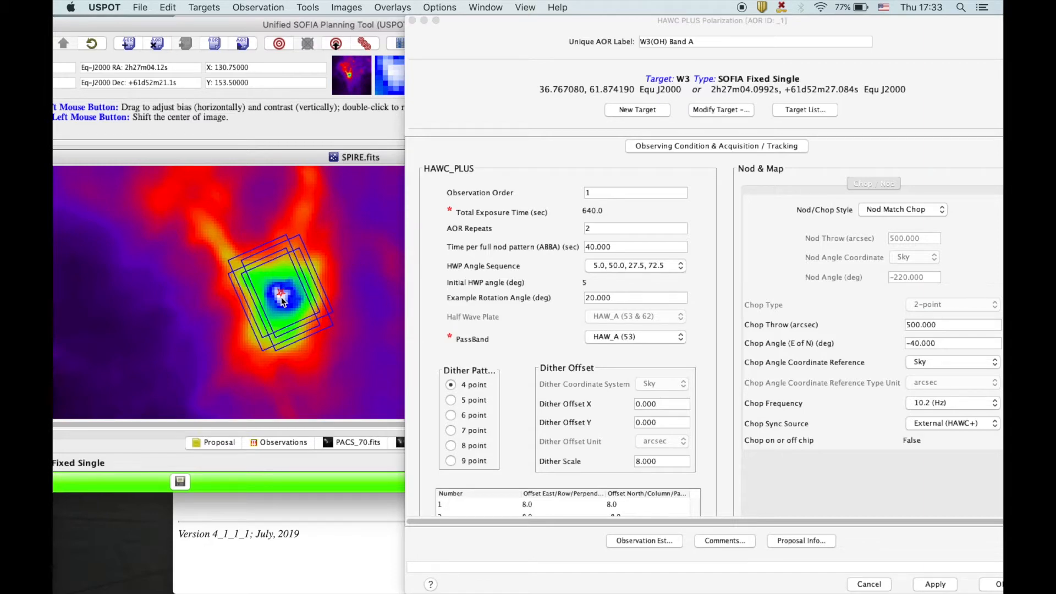
click(618, 300)
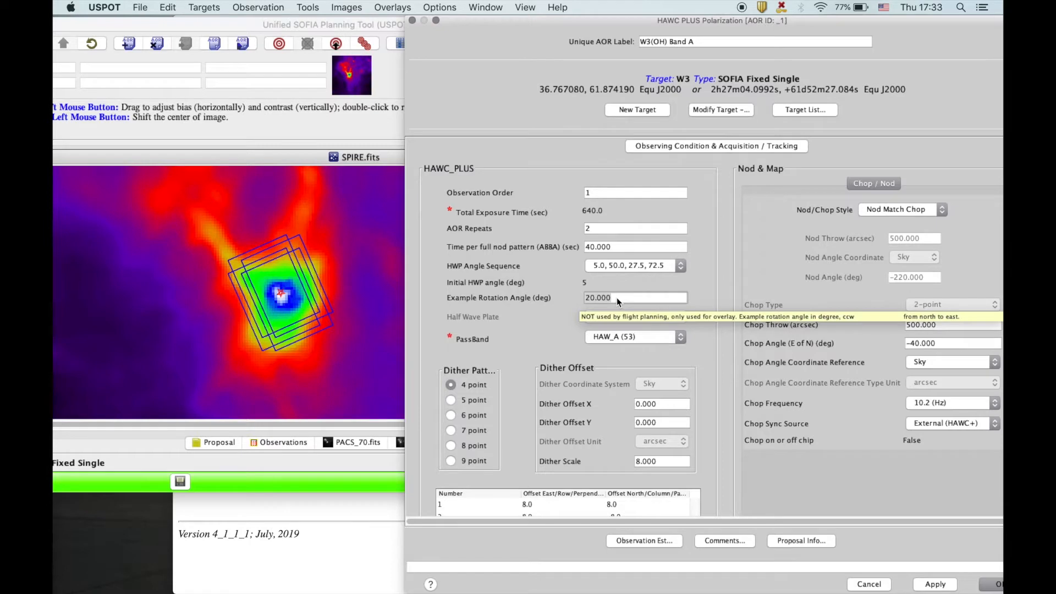
text(40)
click(935, 584)
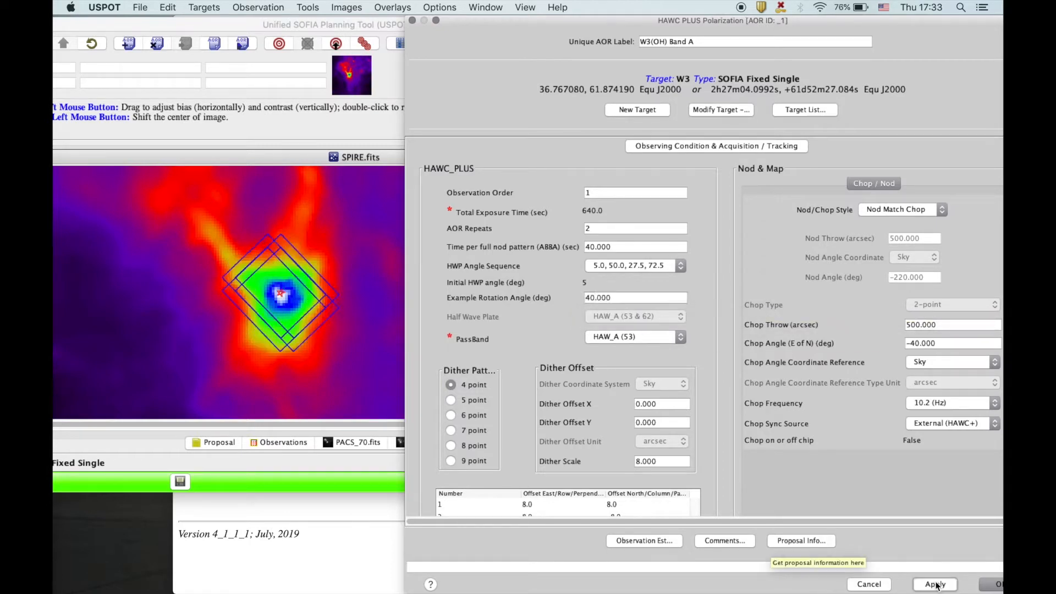
Step: Set the example rotation angle to 60 degrees, apply it, and save and close the Band A observation
triple_click(628, 294)
text(60)
click(933, 585)
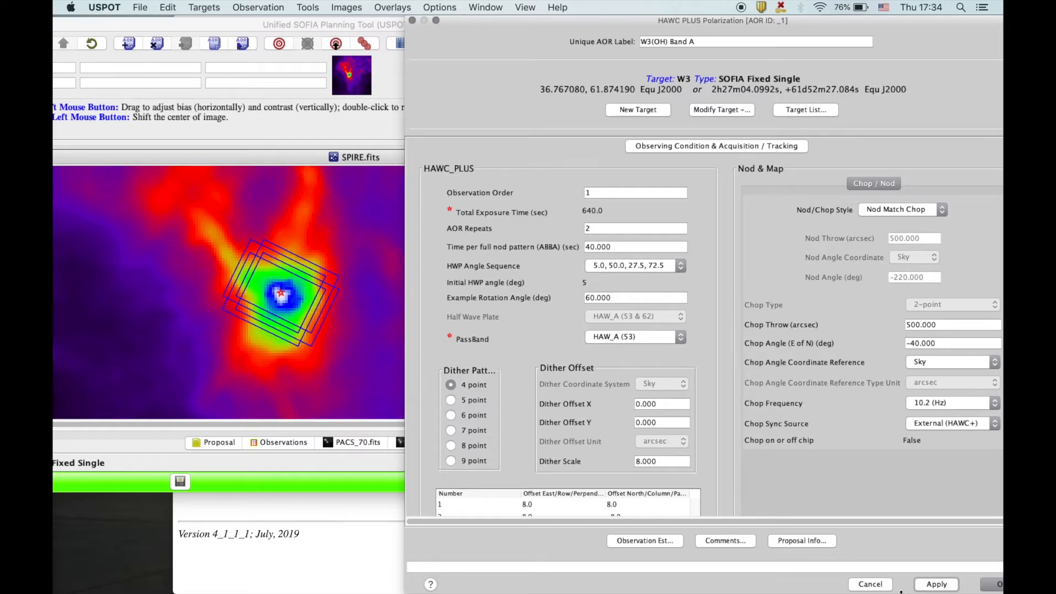
drag(279, 26, 296, 25)
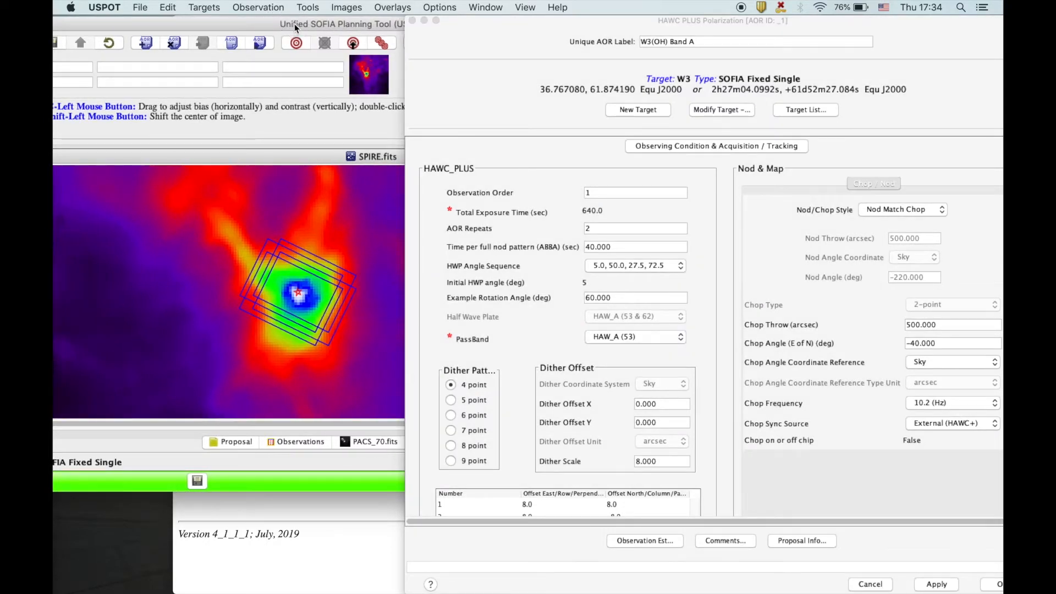
click(997, 587)
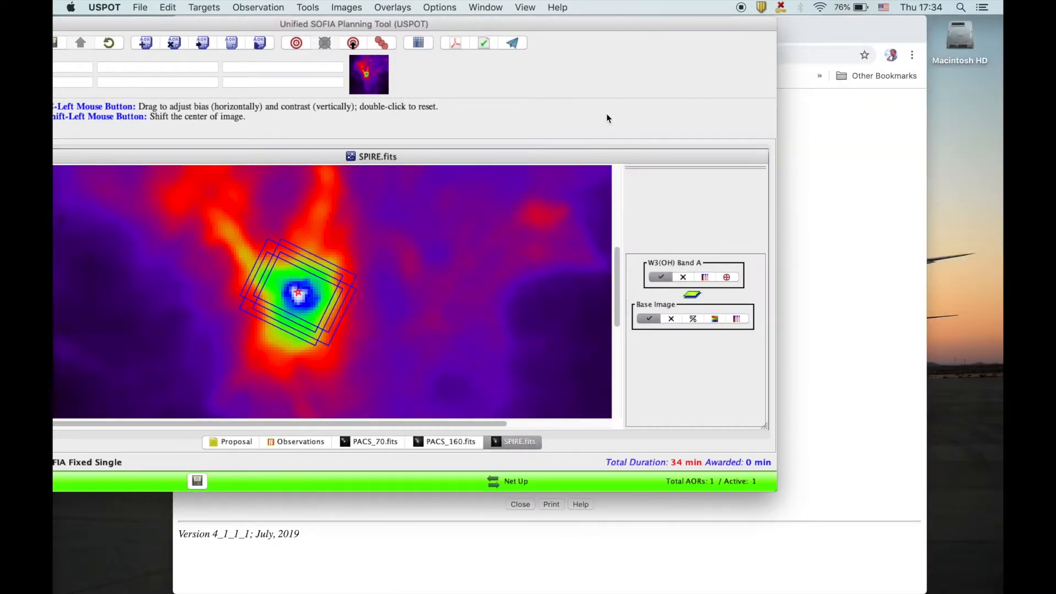
Step: Duplicate the W3(OH) Band A observation three times in the observation list
drag(665, 26, 762, 16)
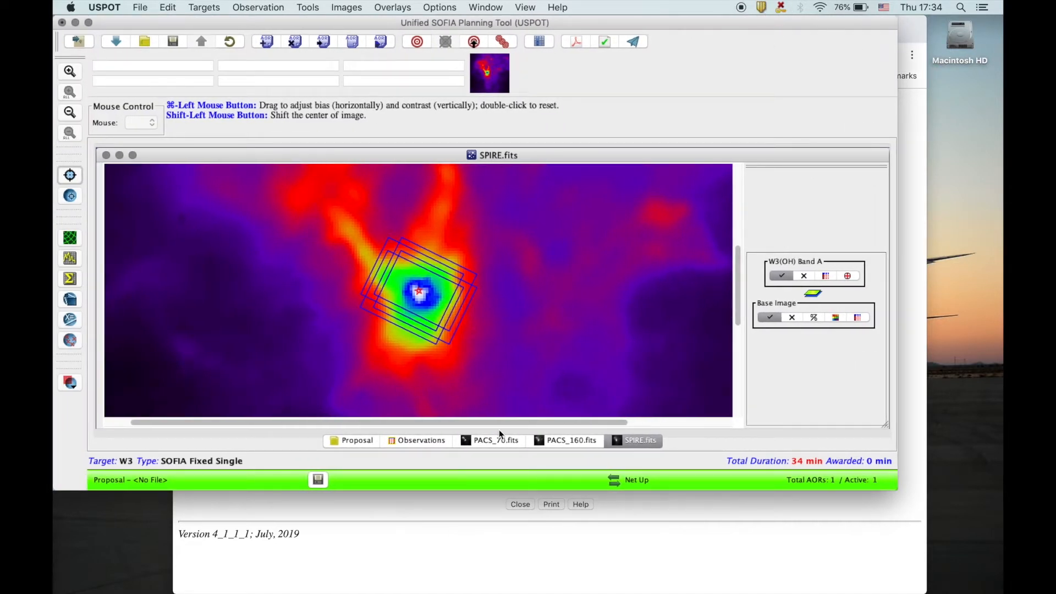
click(410, 441)
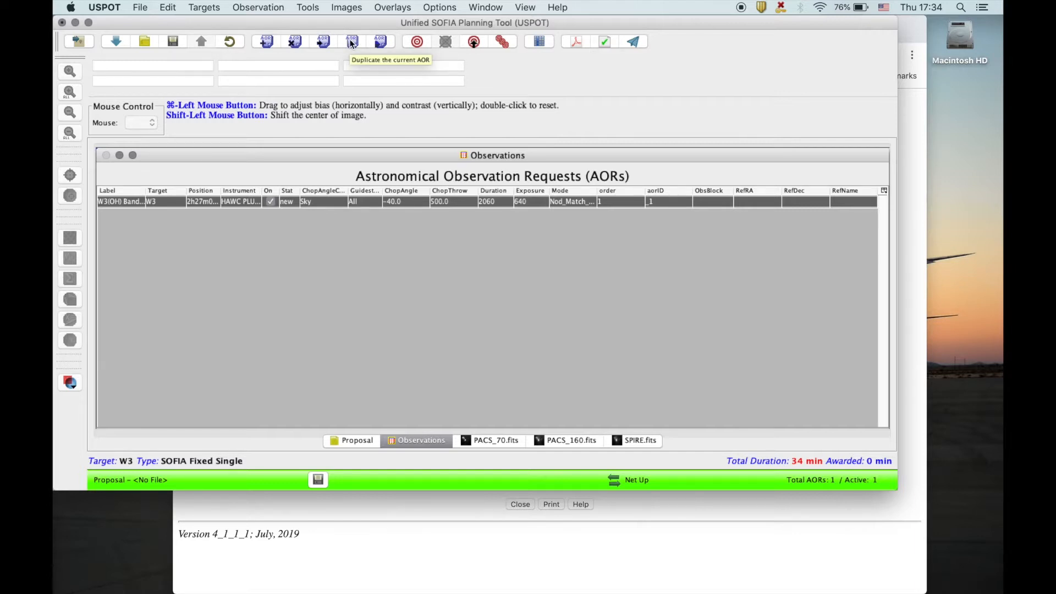
click(352, 43)
click(352, 42)
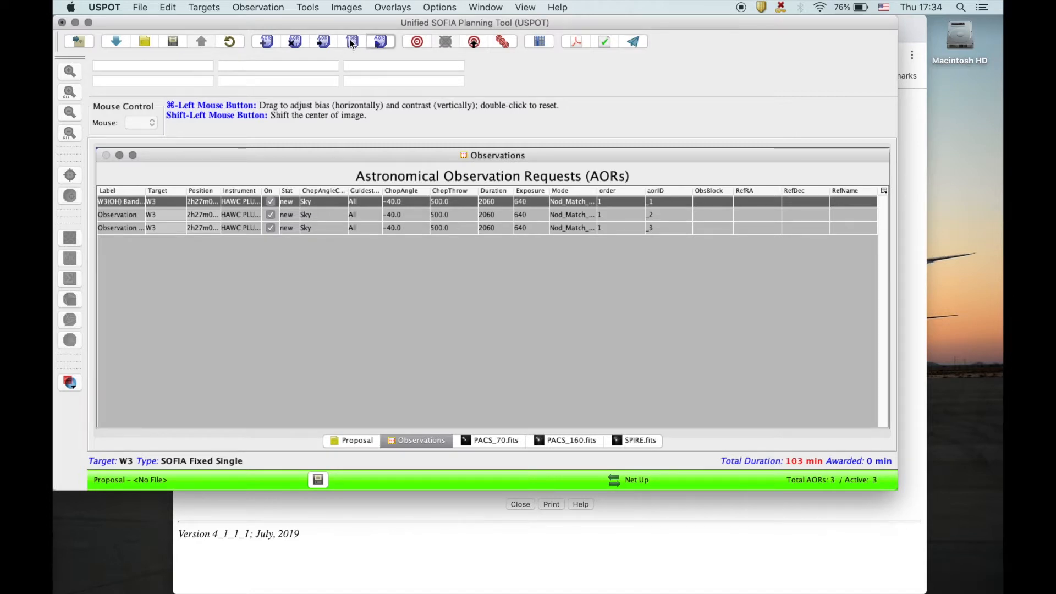
click(352, 43)
Step: Set the first duplicate observation's passband to HAW_C (89) and label it "W3(OH) Band C"
double_click(133, 216)
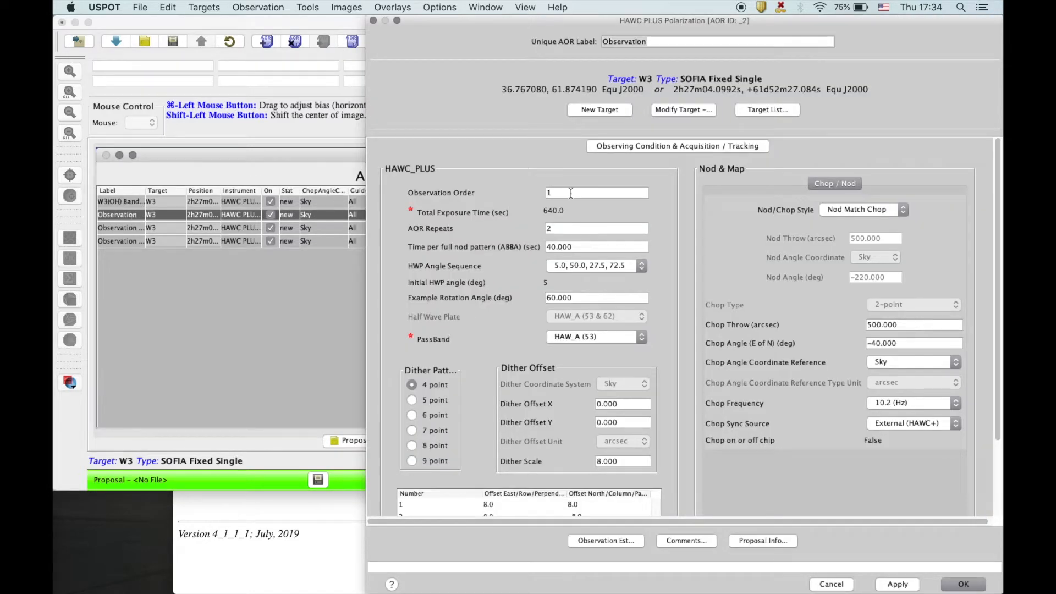
click(595, 337)
click(592, 358)
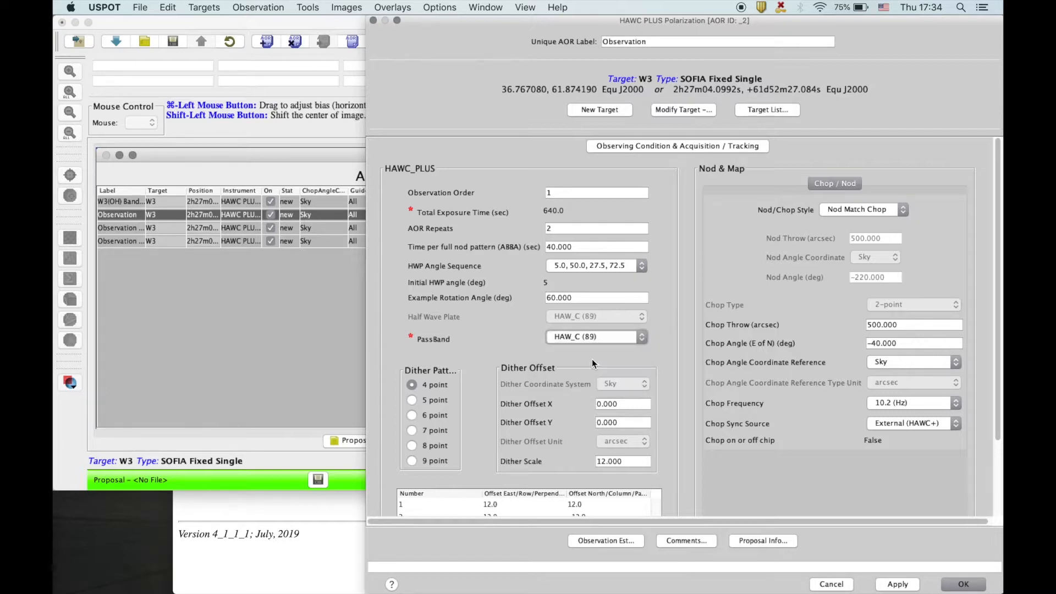
click(626, 43)
double_click(626, 43)
key(BackSpace)
text(W3)
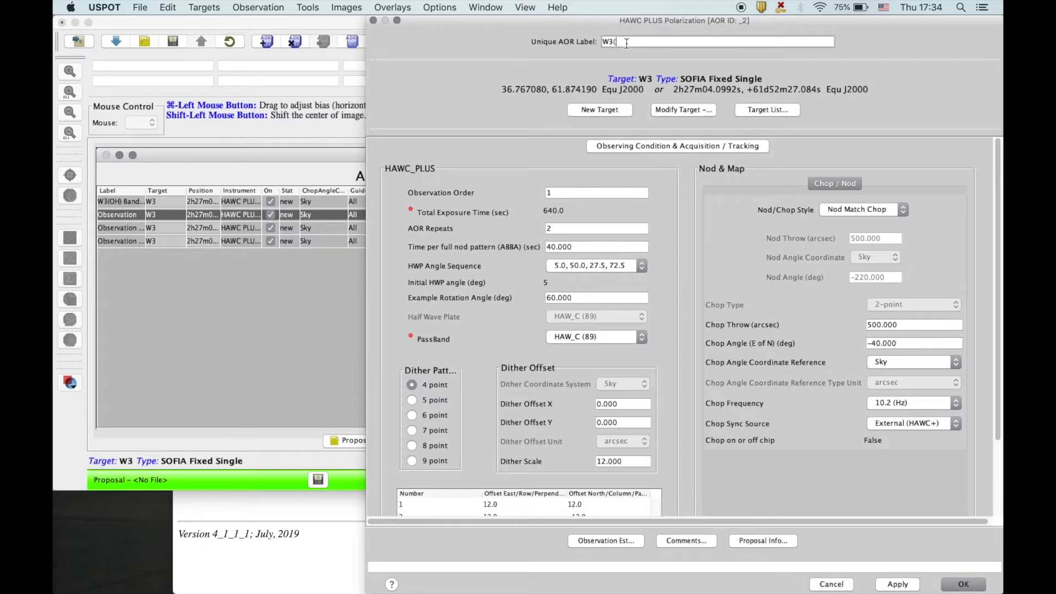
text((OH) Band C)
Step: Set the Band C observation's AOR repeats to 1 and apply the change
click(557, 228)
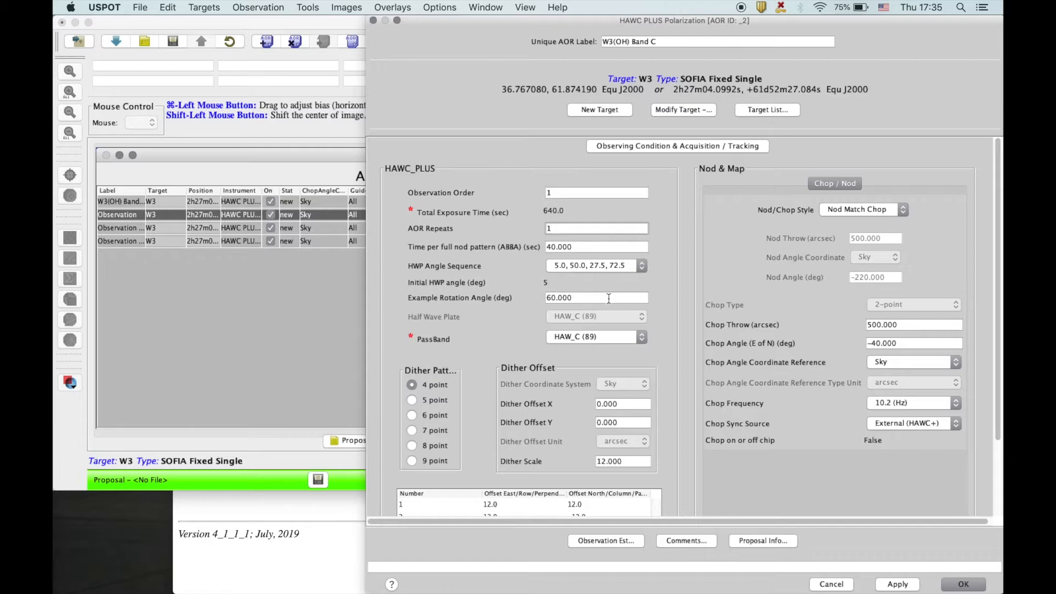
click(886, 586)
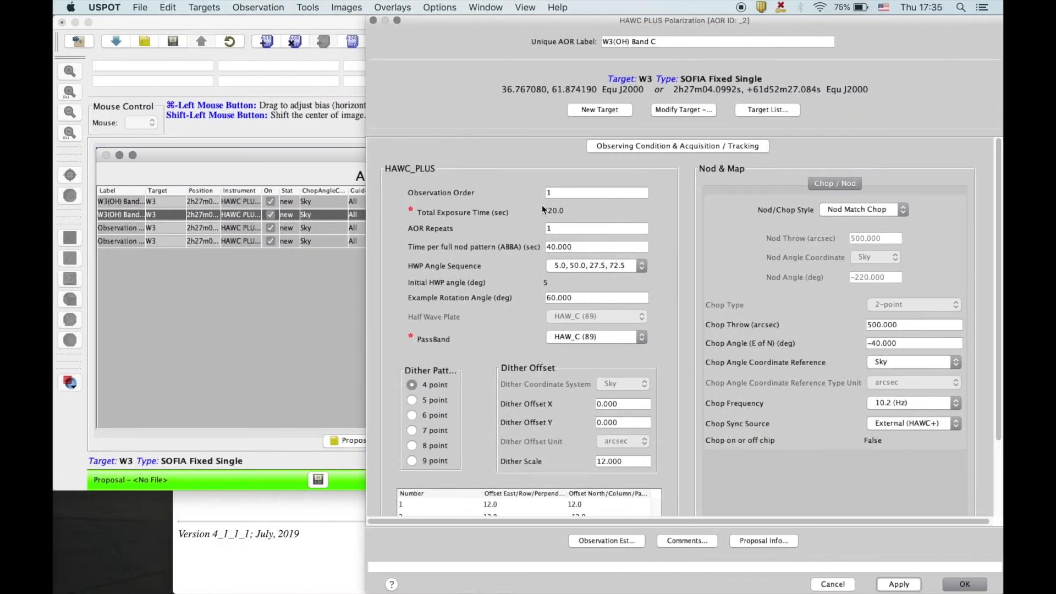
Step: Set the Band C observation's AOR repeats to 2, then save and close the observation
click(553, 228)
key(BackSpace)
text(2)
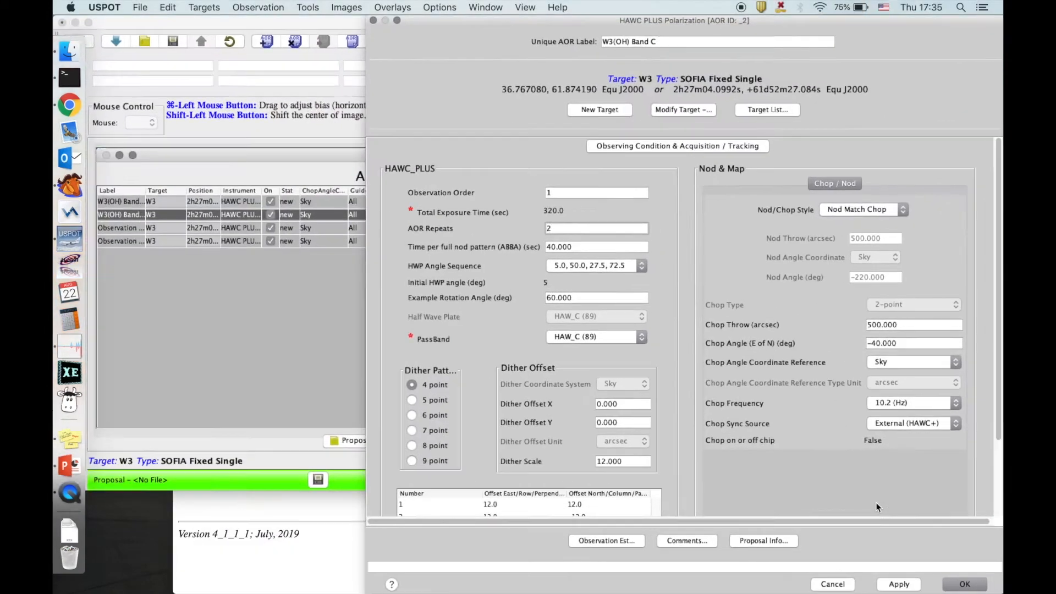
click(899, 584)
click(963, 584)
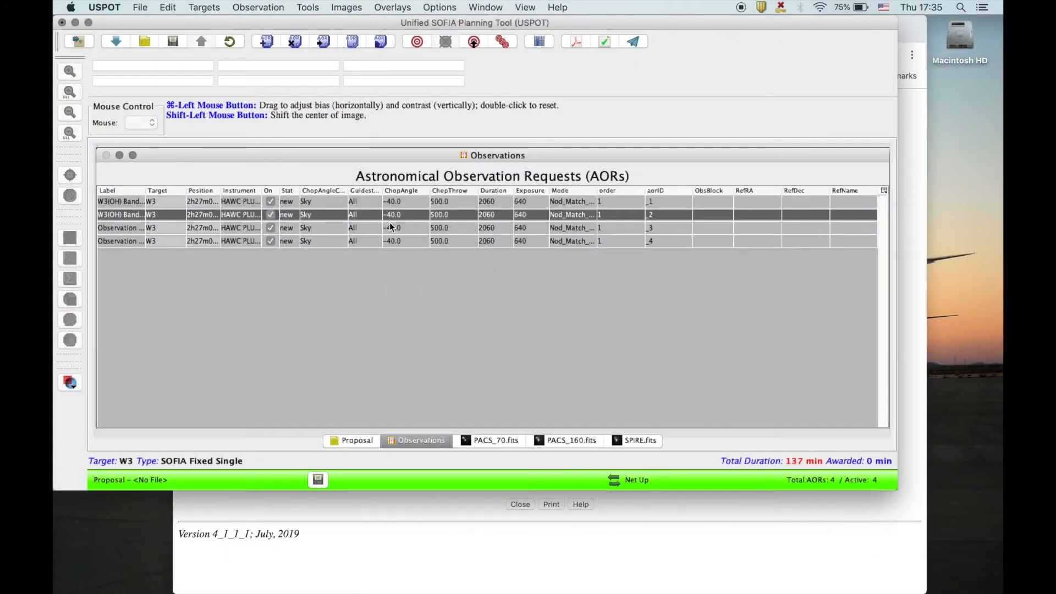
Step: Configure the third observation as "W(OH) Band D" with passband HAW_D (154) and 1 AOR repeat, and save it
double_click(373, 230)
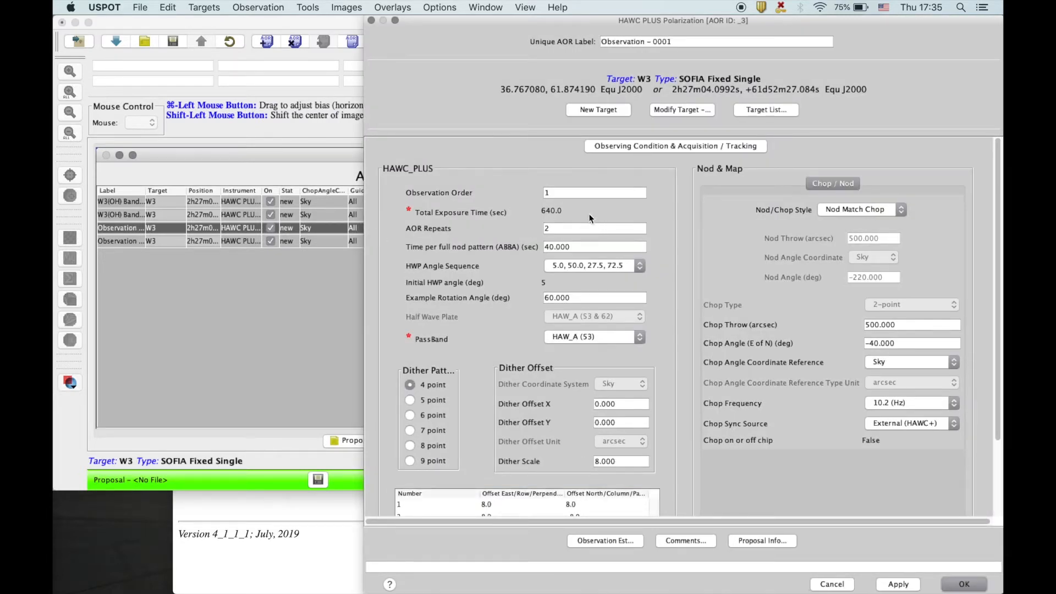
click(637, 38)
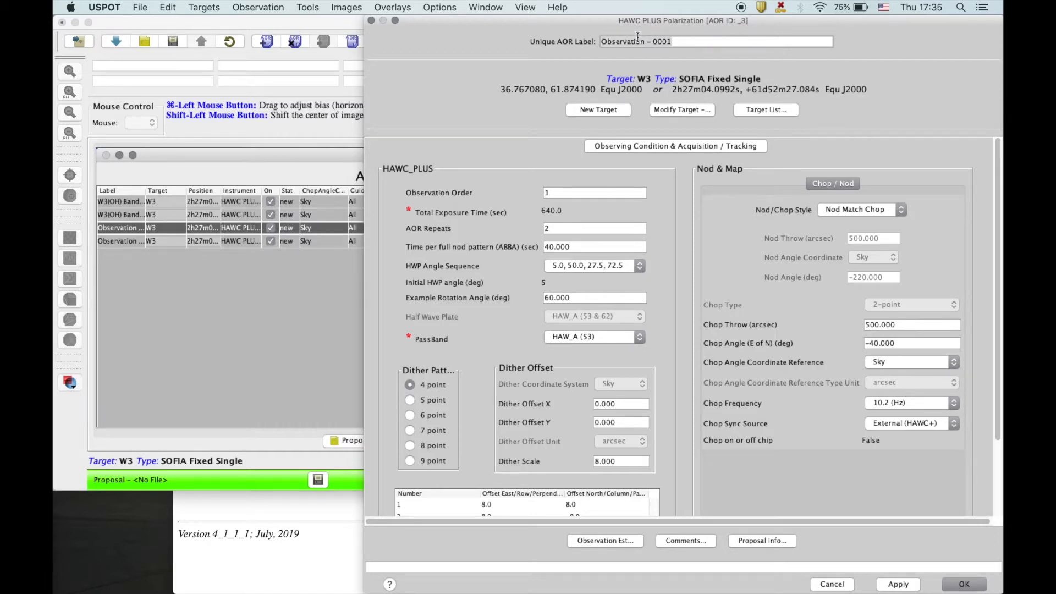
key(super+a)
text(W(OH) Band)
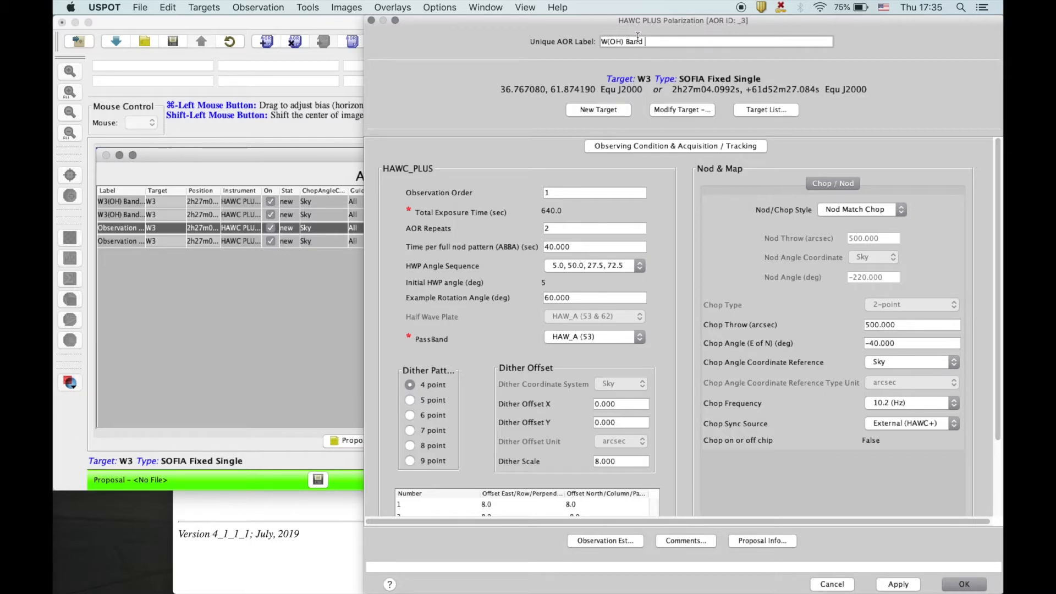
click(582, 339)
click(580, 367)
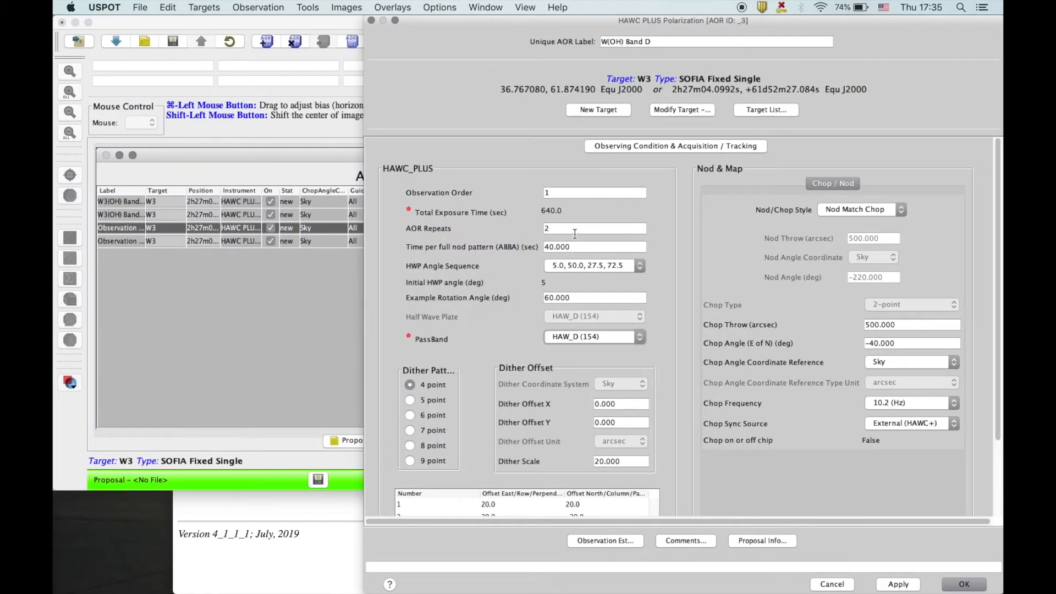
click(575, 232)
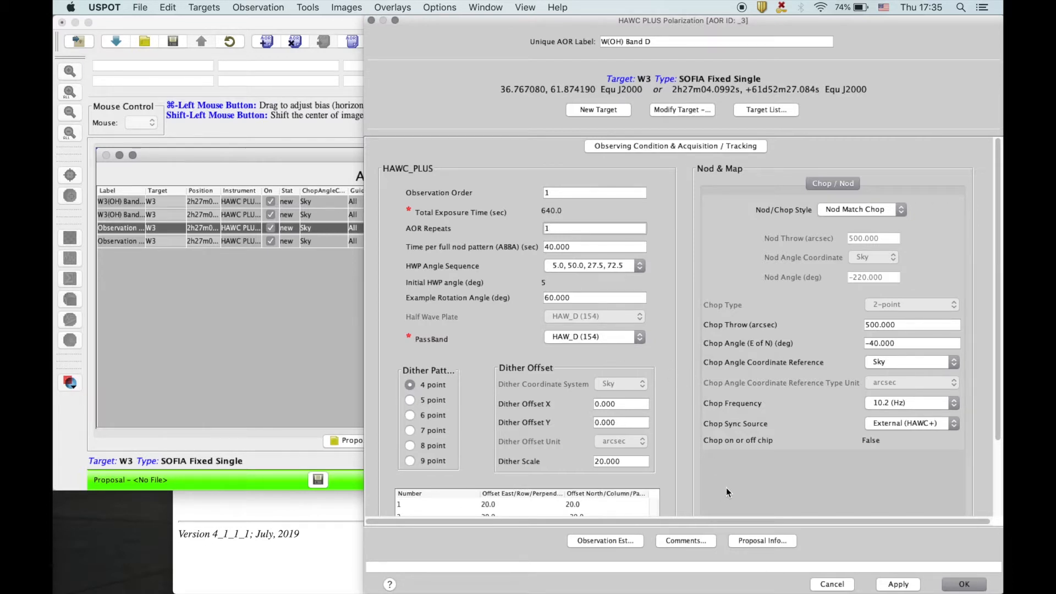
click(965, 584)
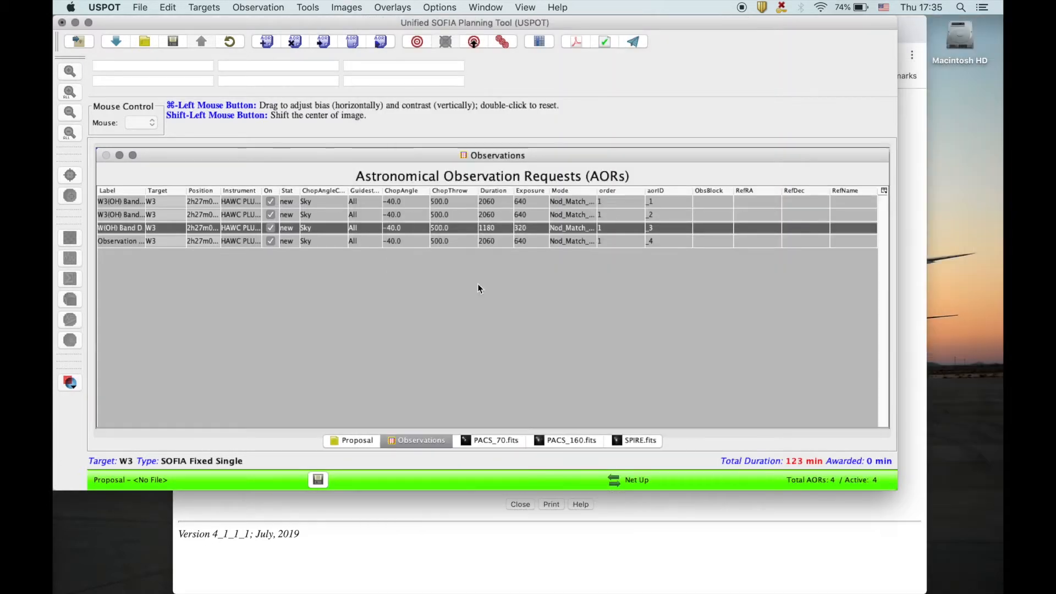
Step: Open the fourth observation and label it "W3(OH) Band E"
click(347, 242)
double_click(346, 242)
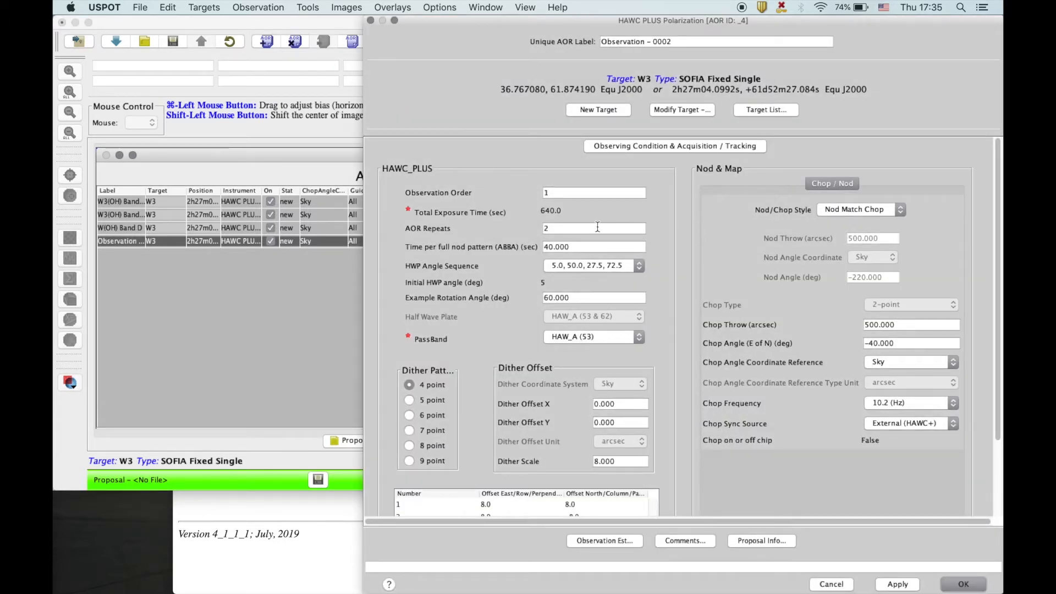
click(601, 335)
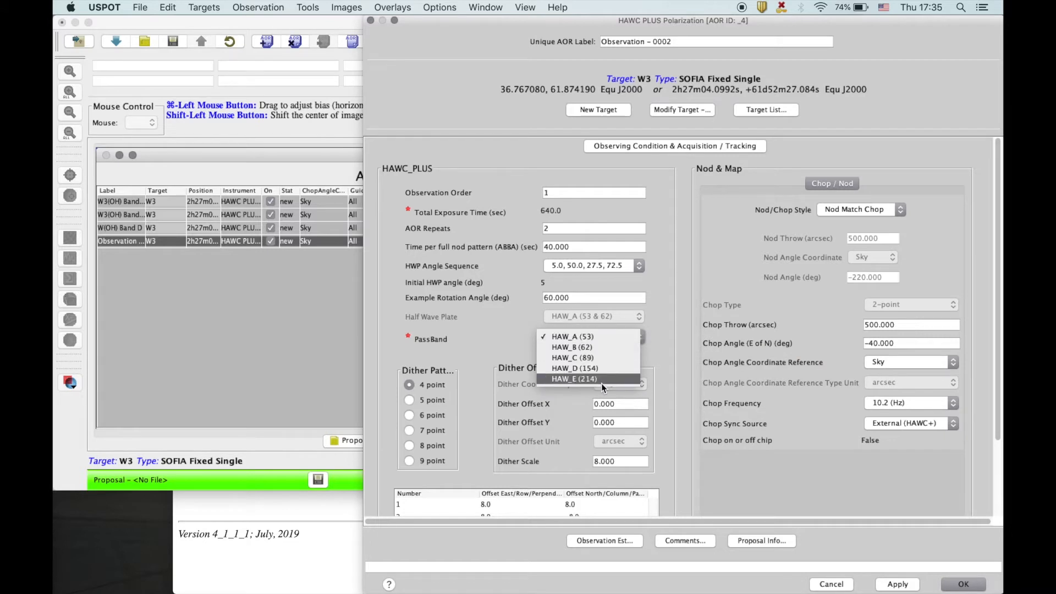
click(625, 39)
triple_click(625, 40)
text(W#)
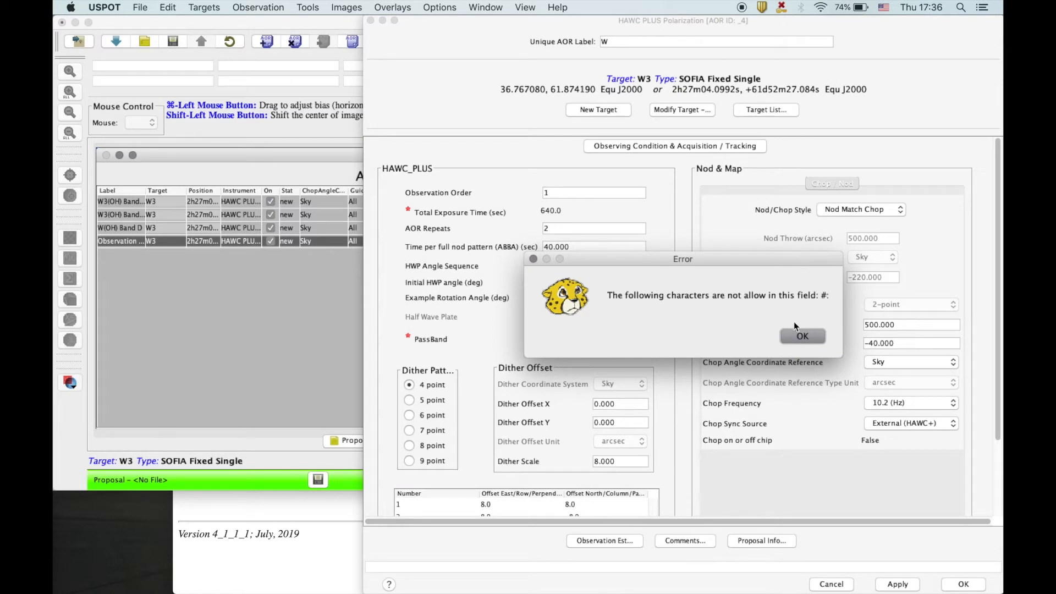
click(799, 337)
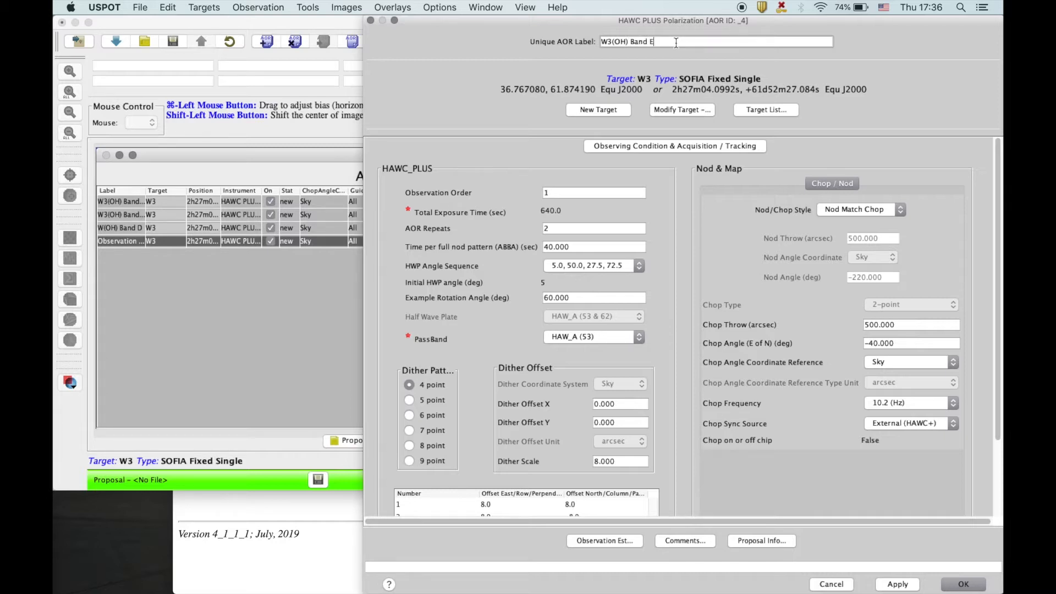
Step: Set the Band E observation's passband to HAW_E (214) and AOR repeats to 1, then save and close it
click(614, 336)
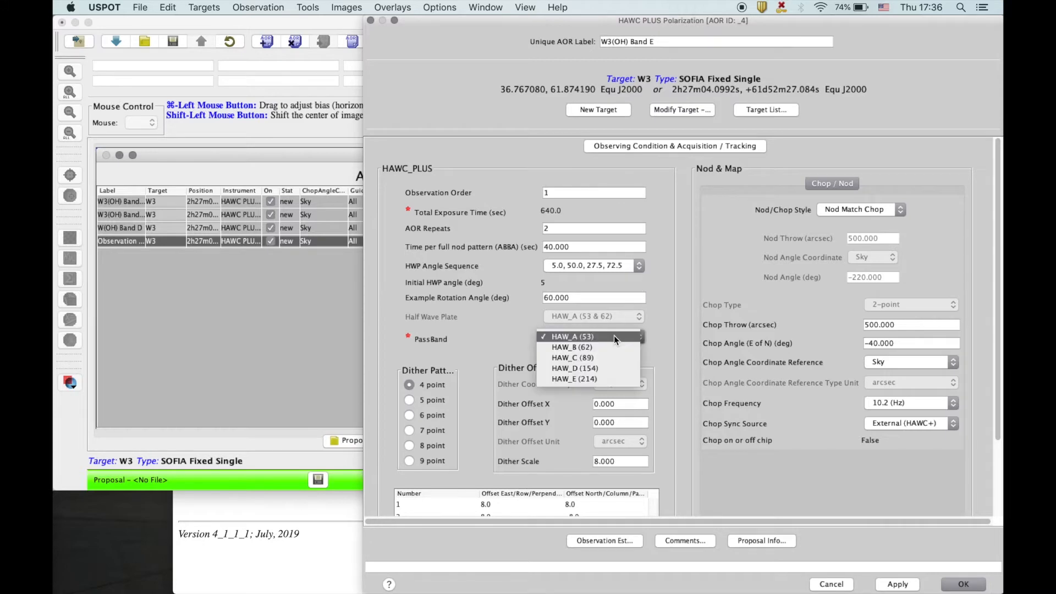
click(603, 378)
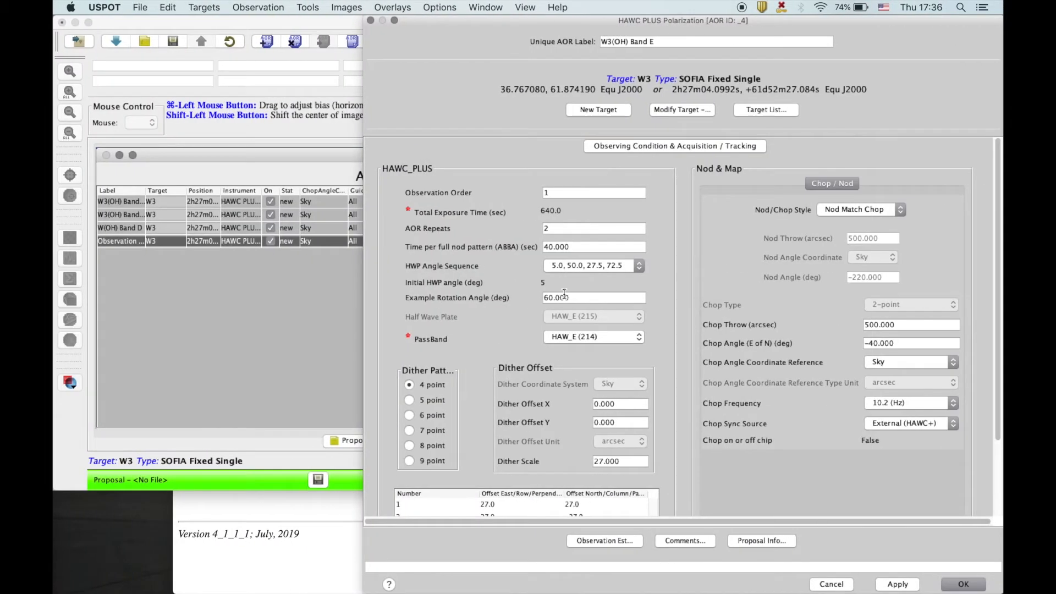
click(558, 193)
click(552, 229)
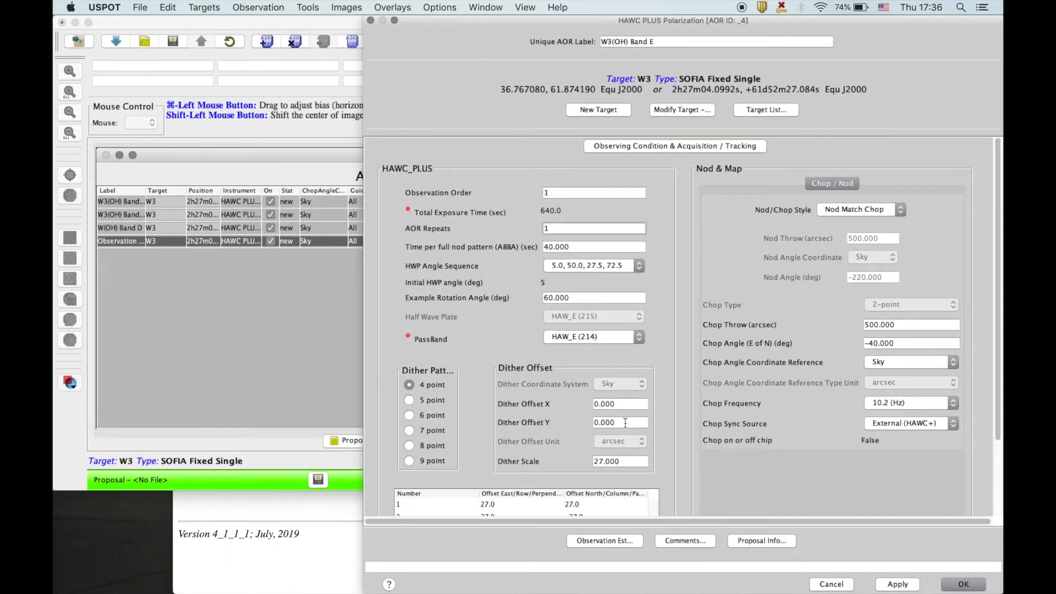
click(963, 584)
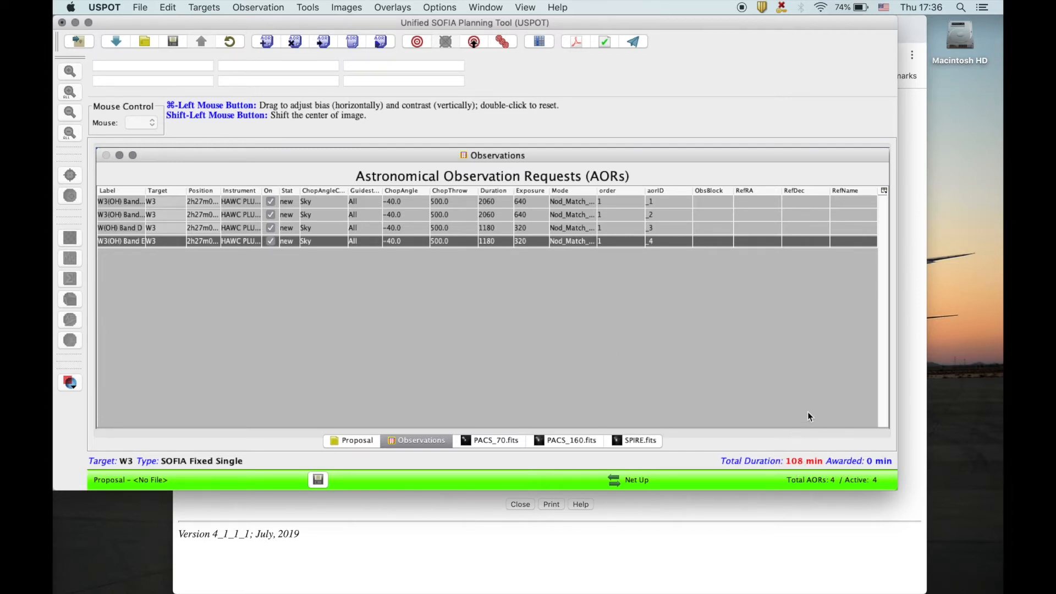
Step: Reopen the Band E observation, check its calculated duration and overhead estimate, and close it
double_click(501, 247)
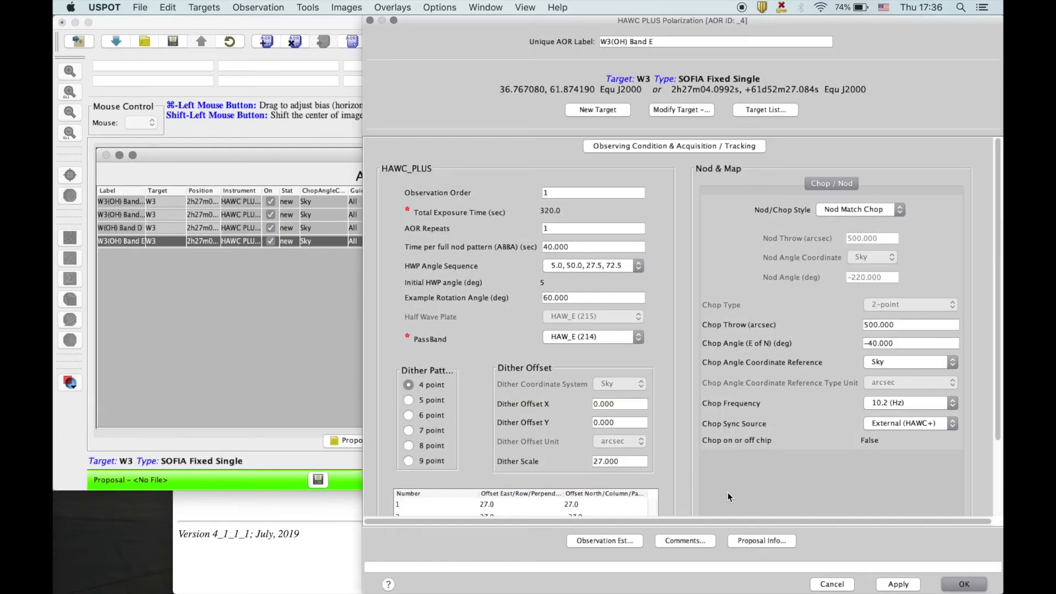
click(611, 541)
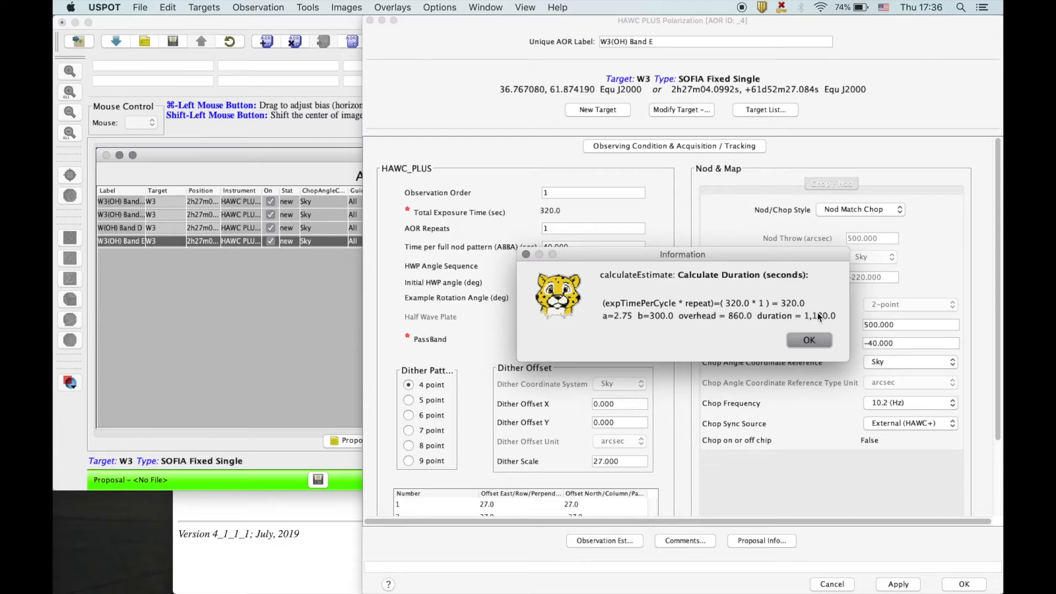
click(808, 341)
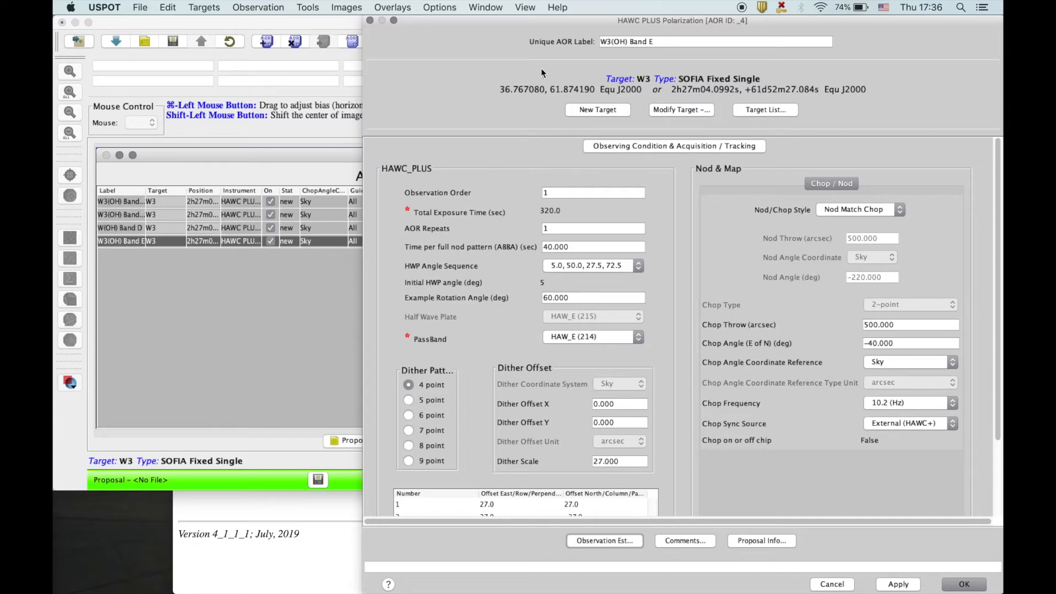
click(961, 583)
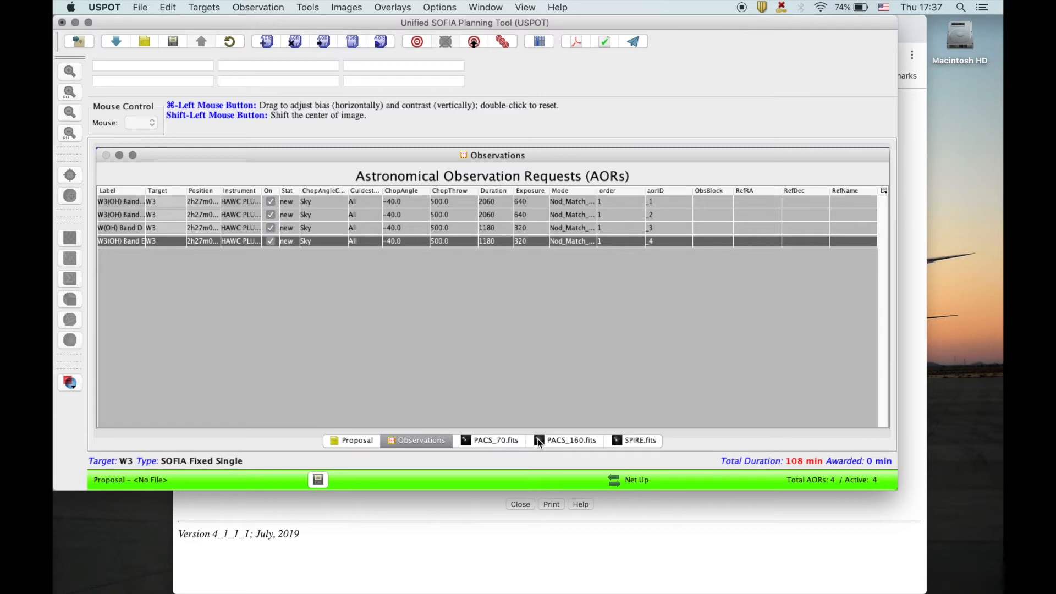
Step: Overlay all AORs on the PACS_70.fits image, using the same date for every AOR
click(505, 440)
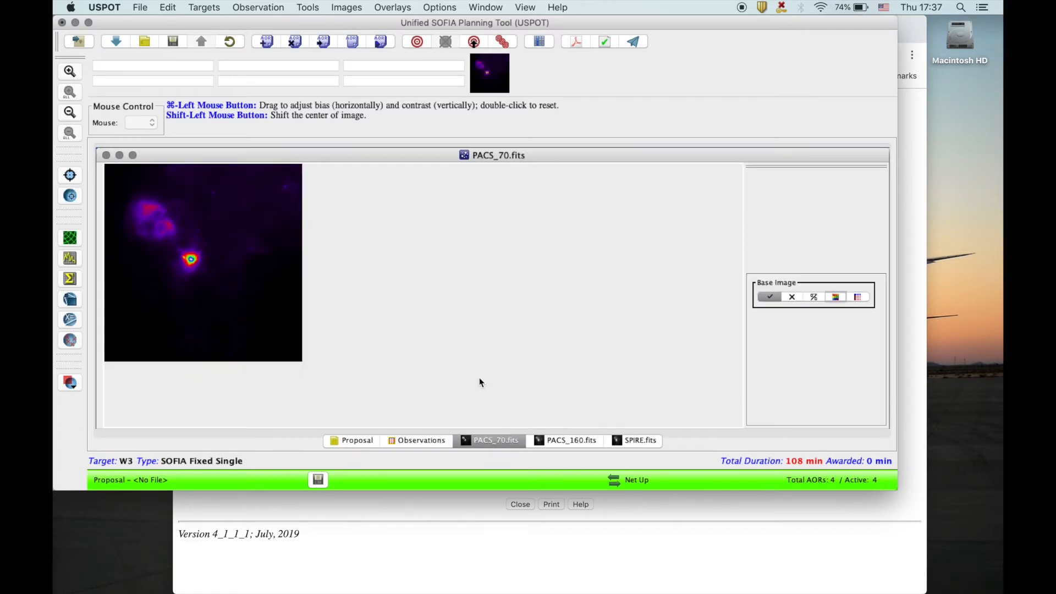
click(384, 8)
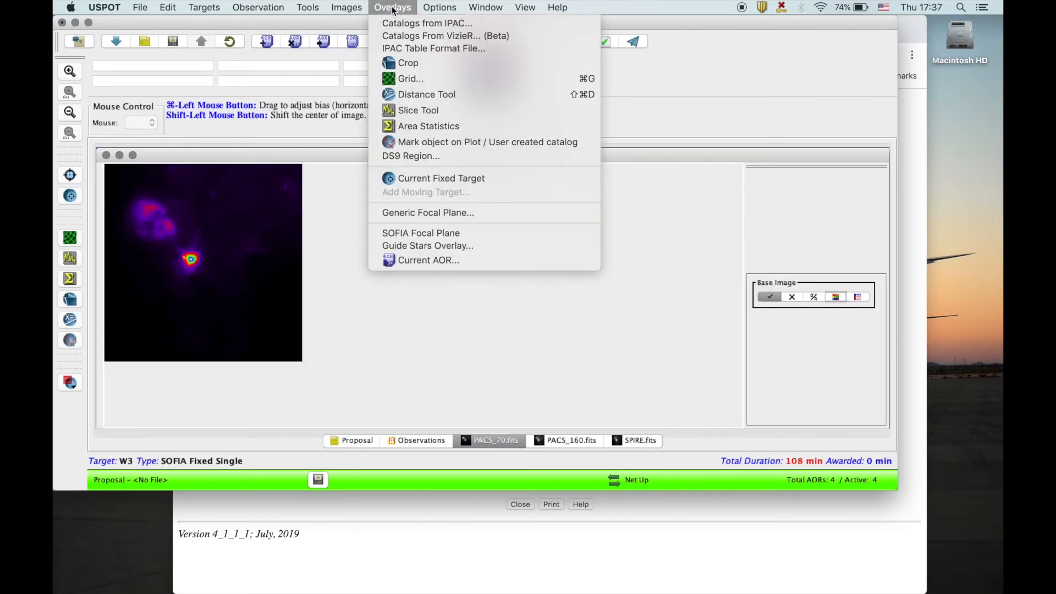
click(411, 260)
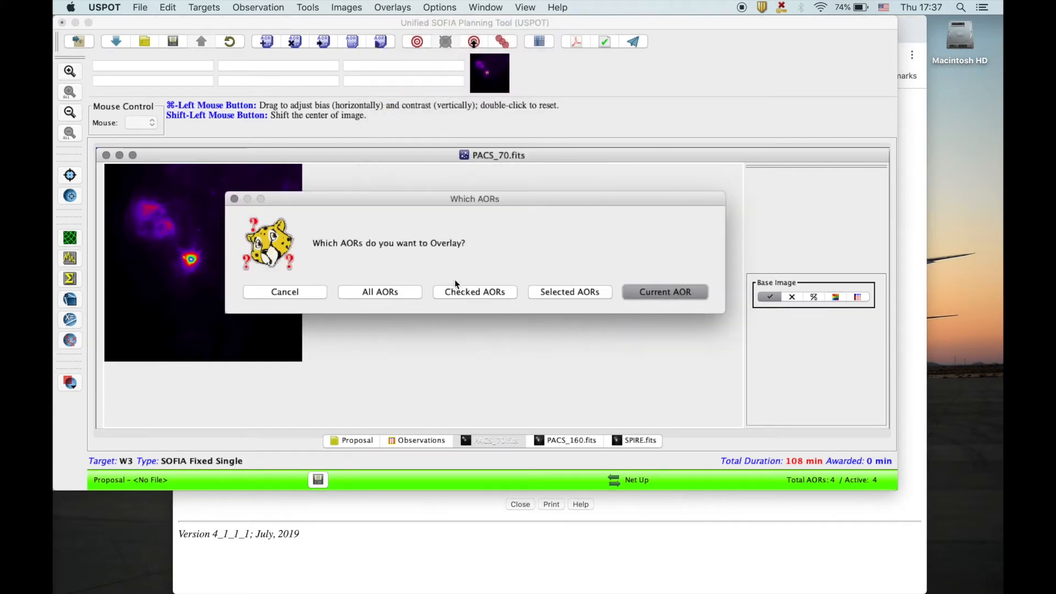
click(417, 297)
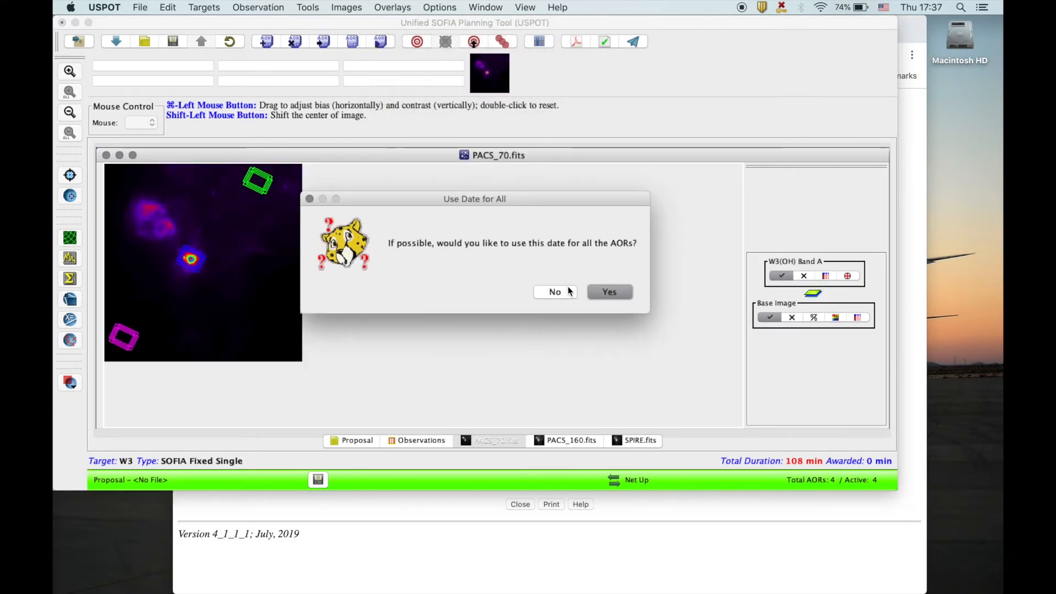
click(609, 294)
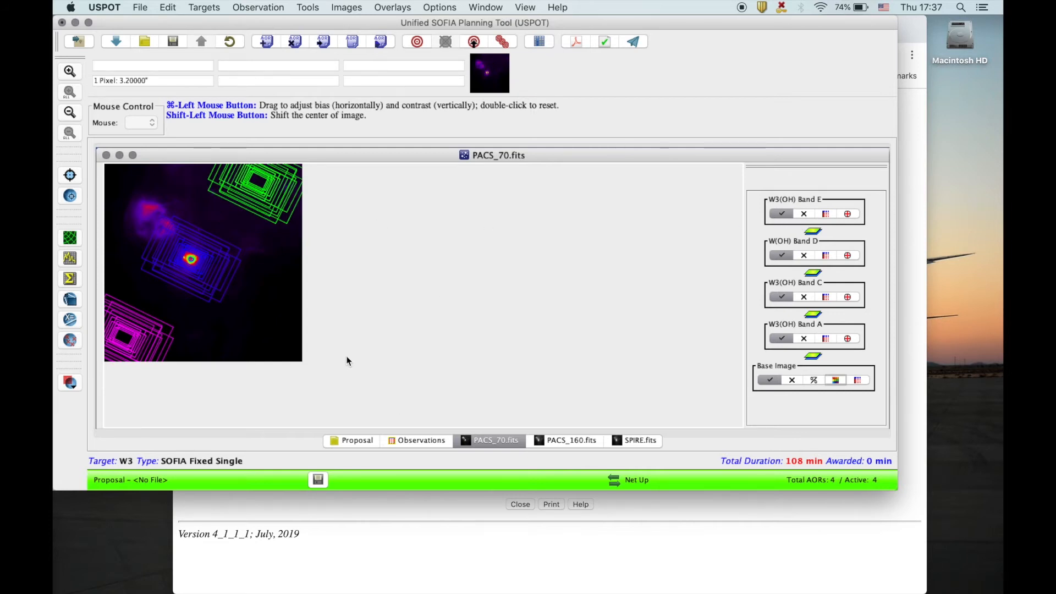
Step: Hide the Band A, C, D and E overlays on the PACS_70 image
click(70, 72)
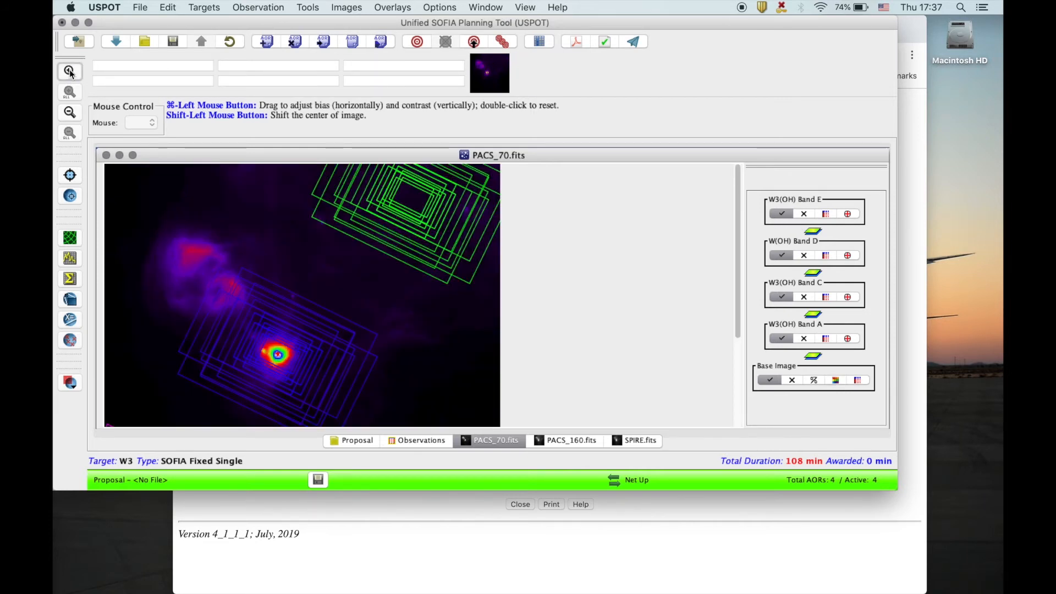
scroll(243, 308, down, 3)
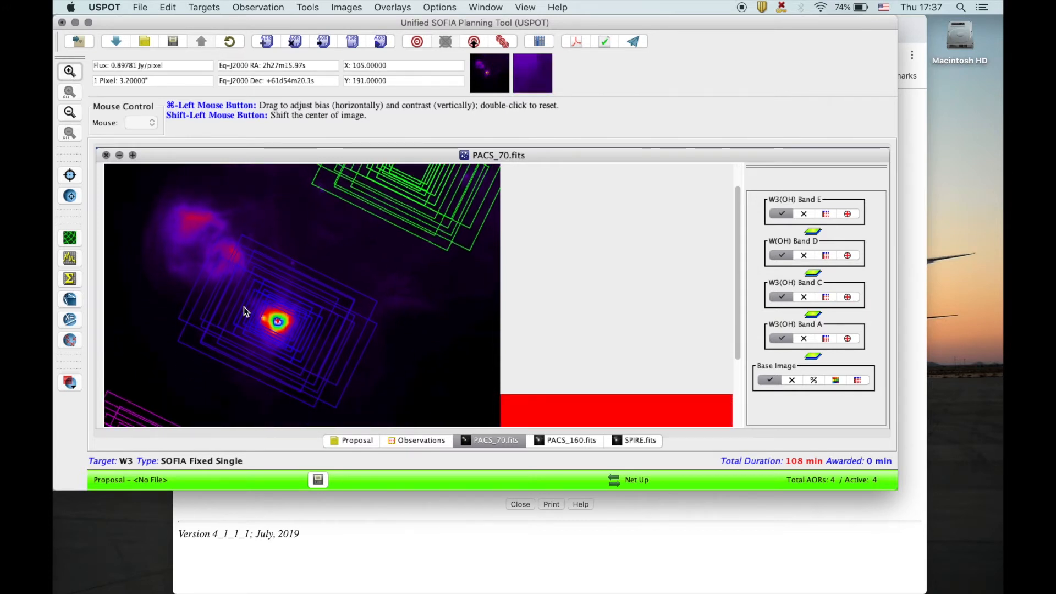
click(781, 338)
click(781, 297)
click(781, 255)
click(781, 213)
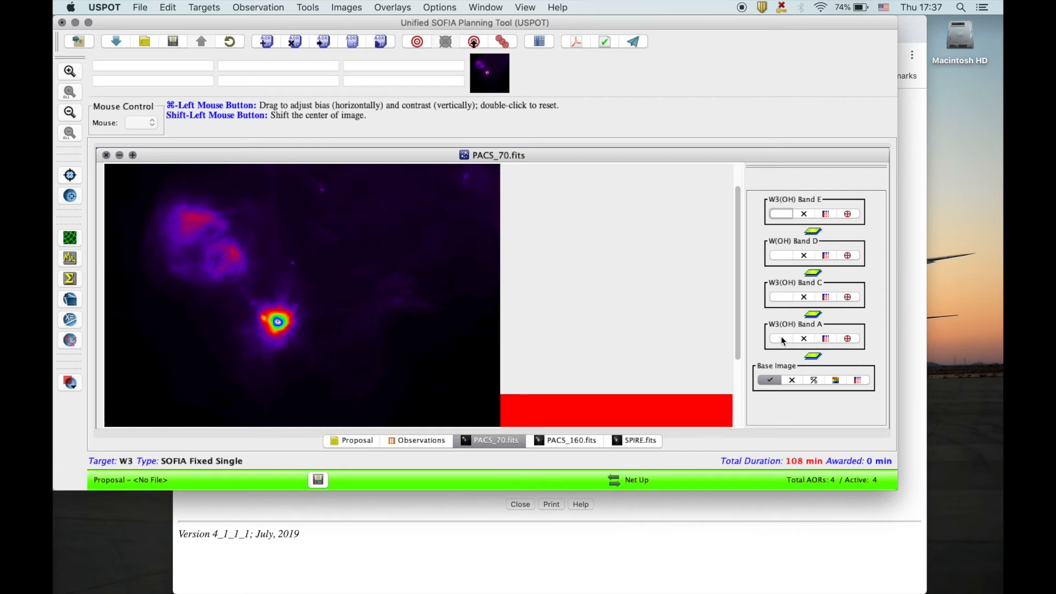
Step: Examine the Band A, C, D and E footprints one at a time around the source on the PACS_70 image, ending with only Band E shown
click(782, 338)
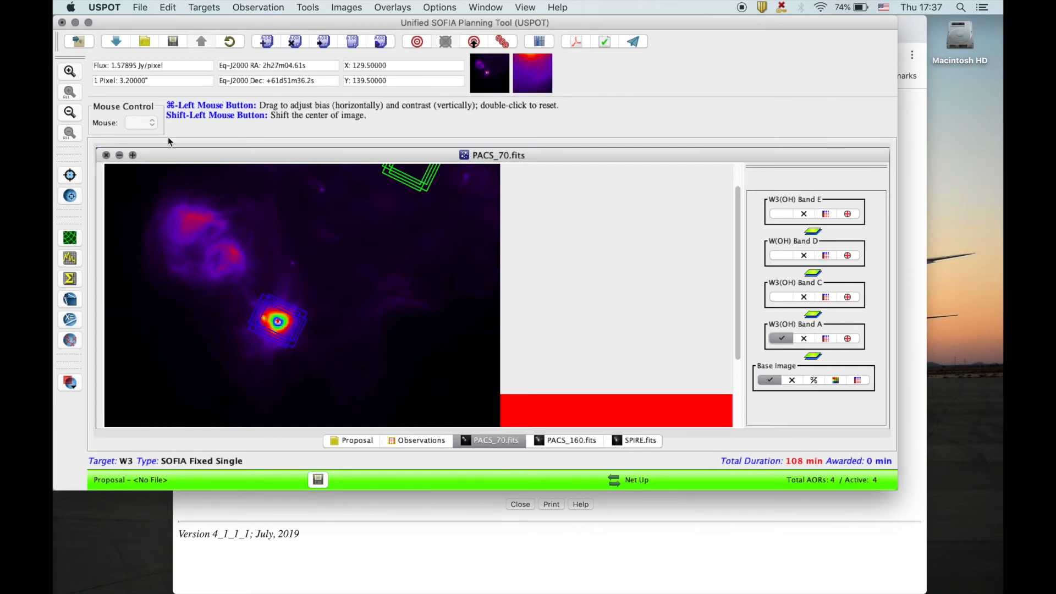
click(71, 72)
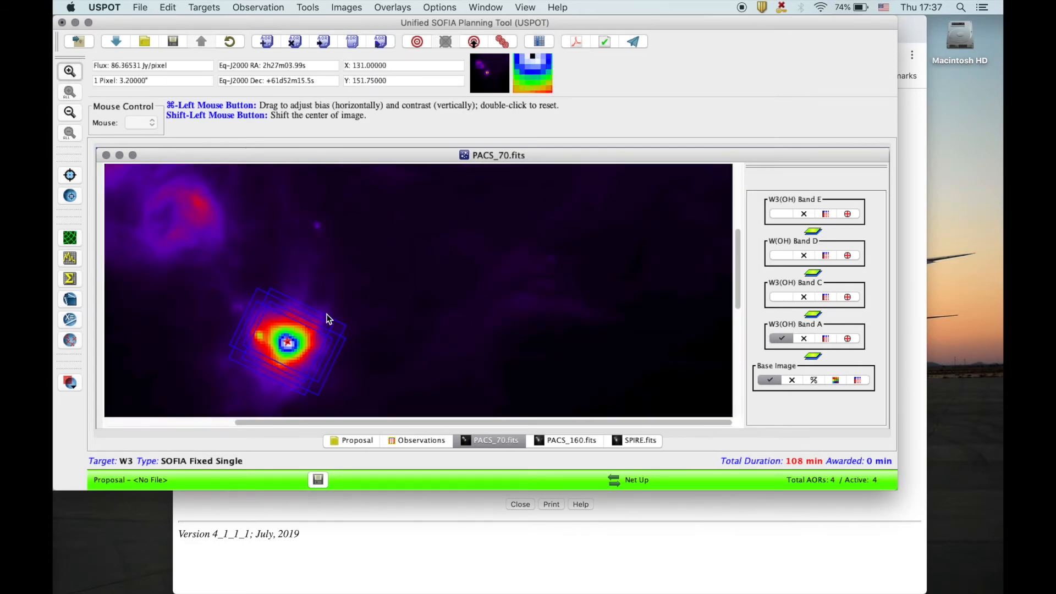
click(783, 295)
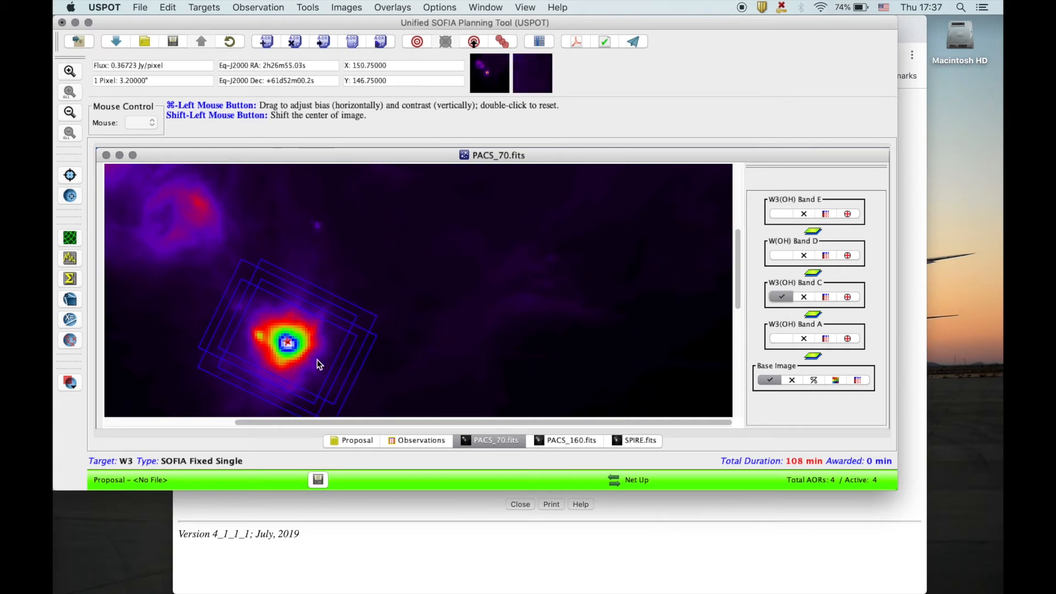
click(780, 254)
click(780, 213)
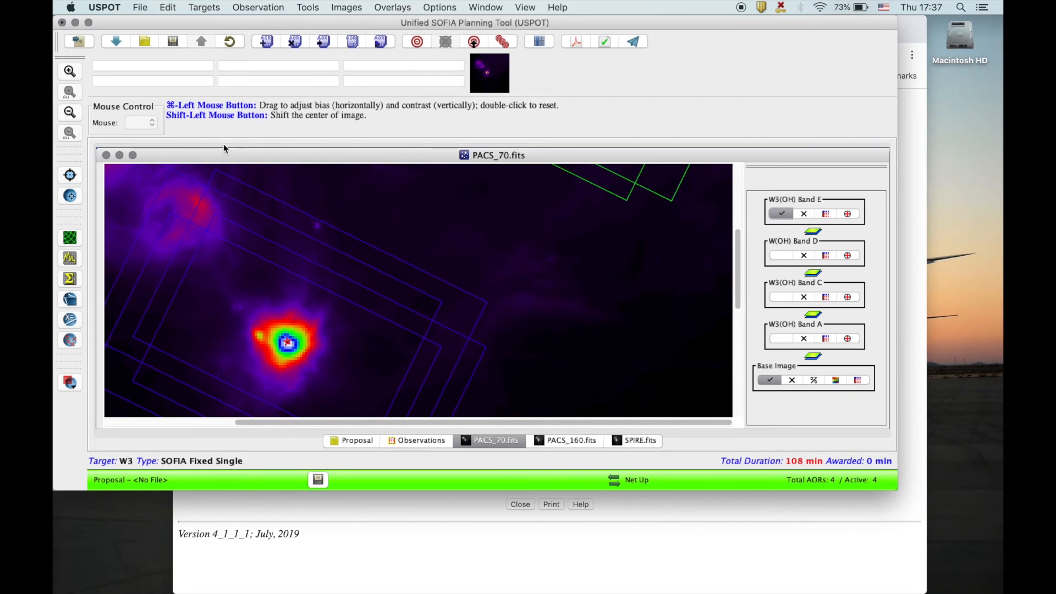
click(69, 112)
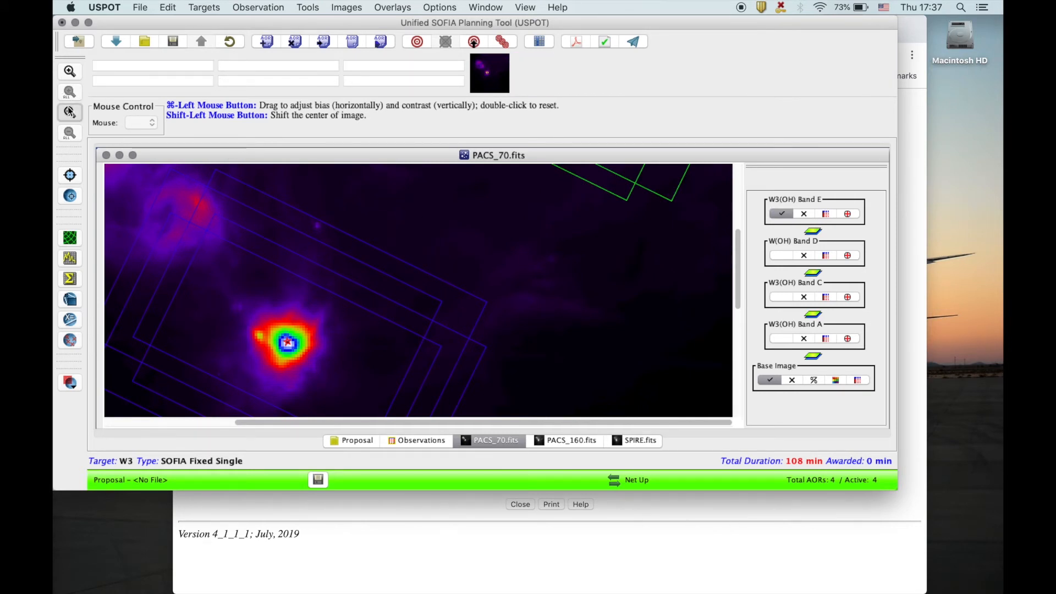
click(69, 112)
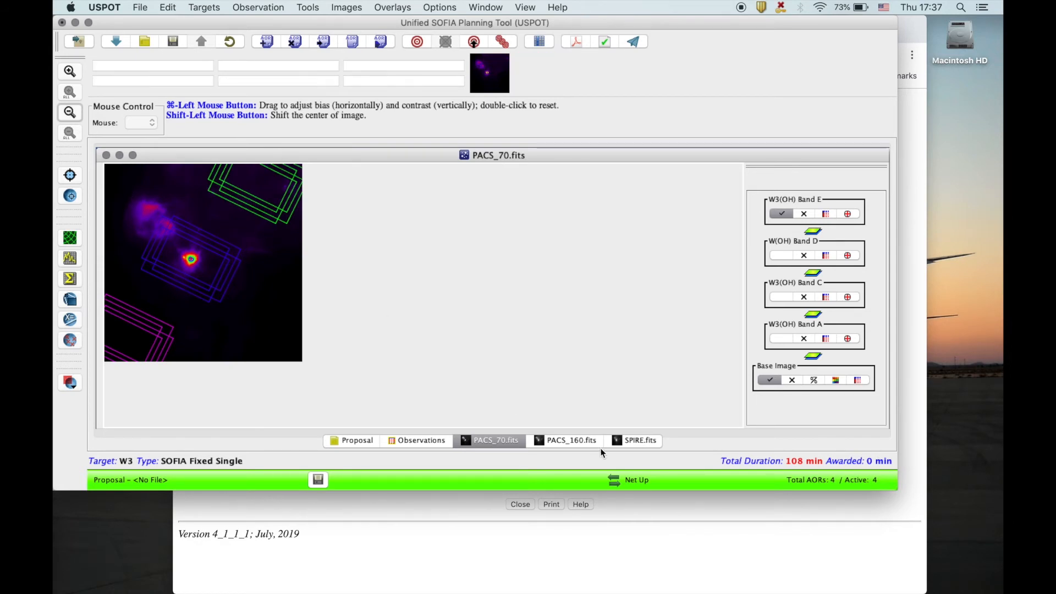
Step: Inspect the AOR footprints and chop positions across the full SPIRE.fits image
click(633, 440)
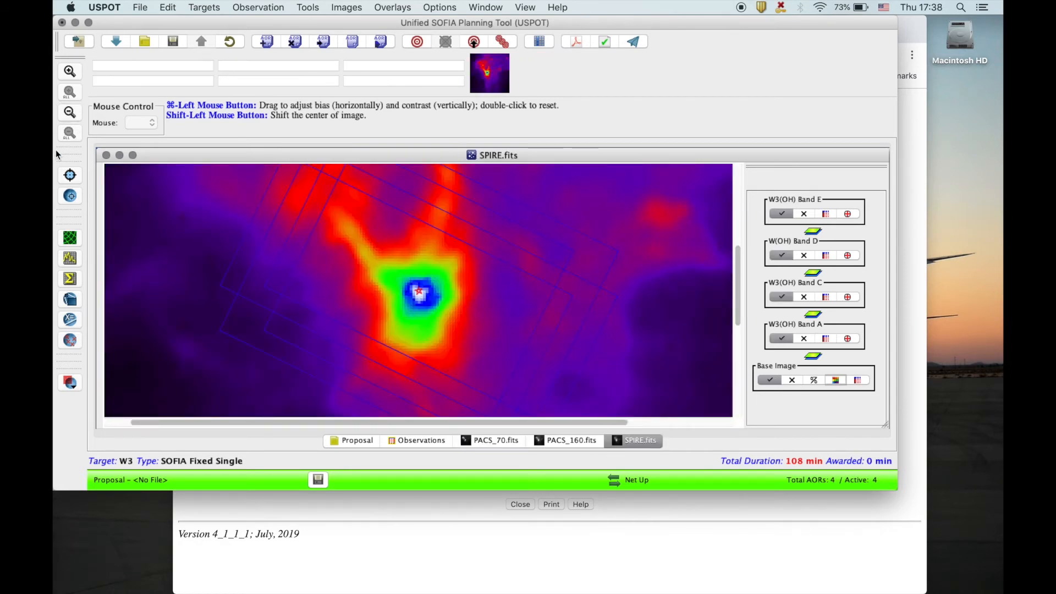
click(67, 115)
click(66, 115)
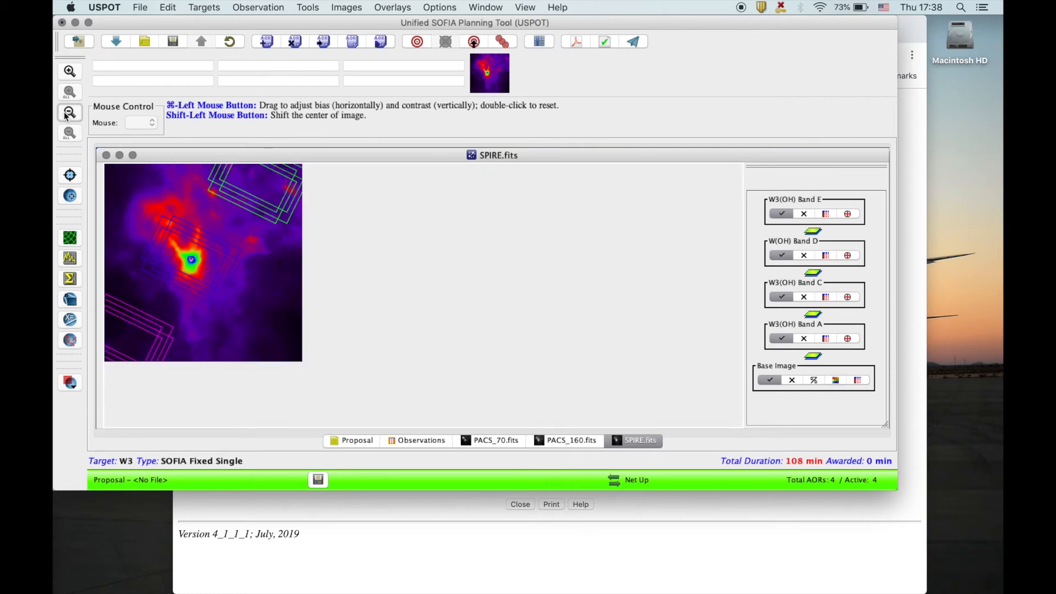